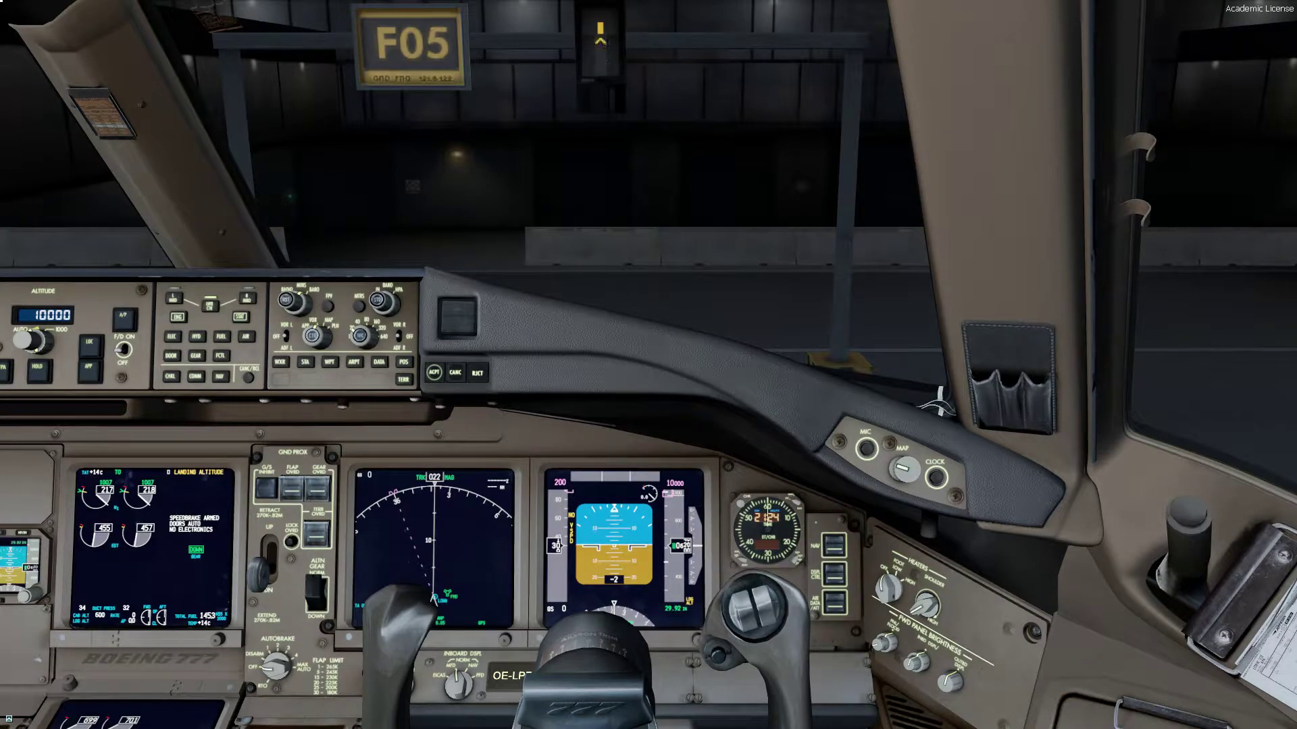
Frame the throttle quadrant in the virtual cockpit and test the thrust levers' forward and backward movement.
{"action": "left_click_drag", "start_coordinate": [816, 178], "coordinate": [439, 203]}
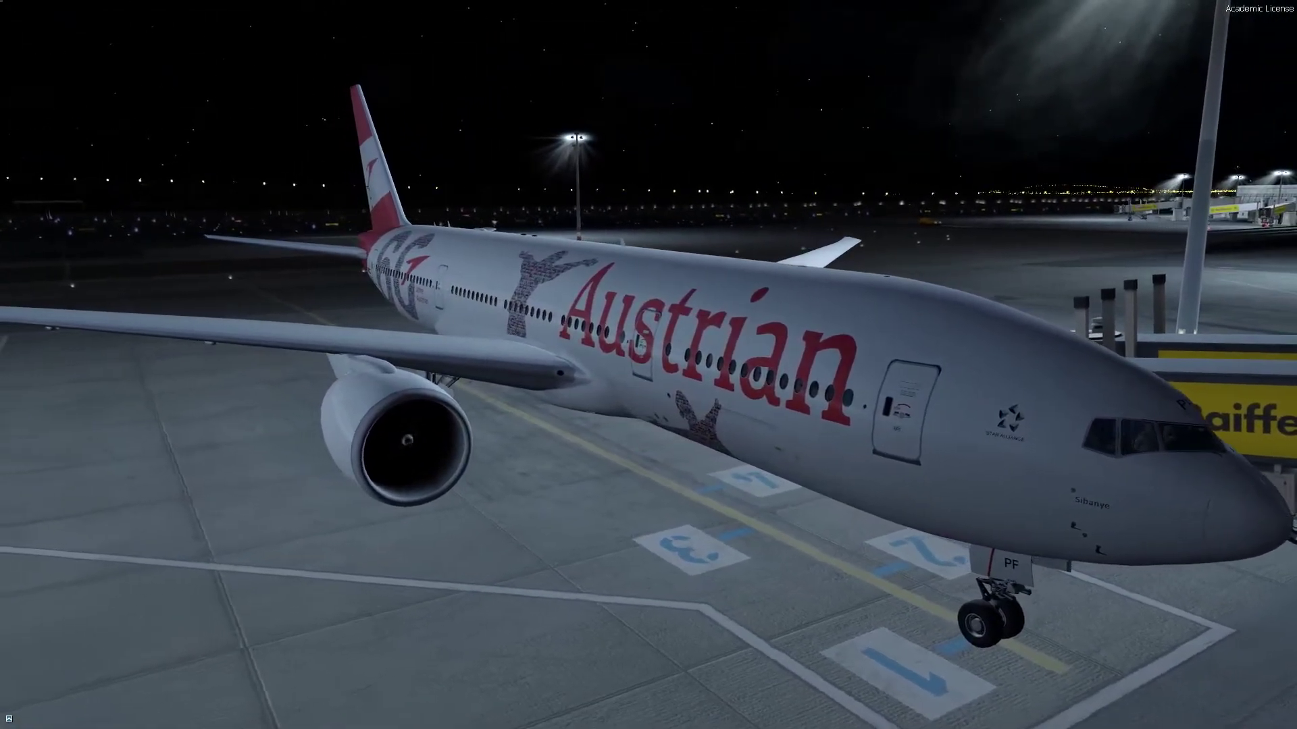
{"action": "key", "text": "s"}
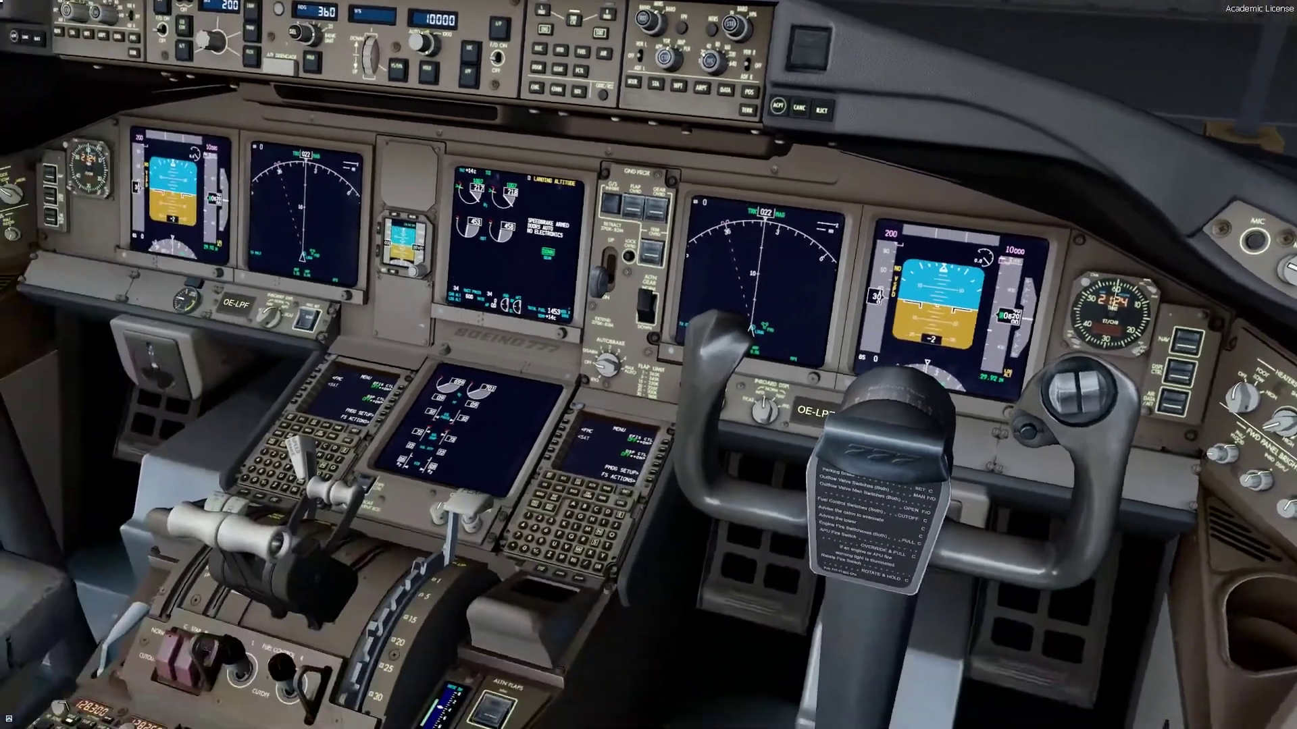
{"action": "left_click_drag", "start_coordinate": [582, 328], "coordinate": [684, 236]}
{"action": "key", "text": "F3"}
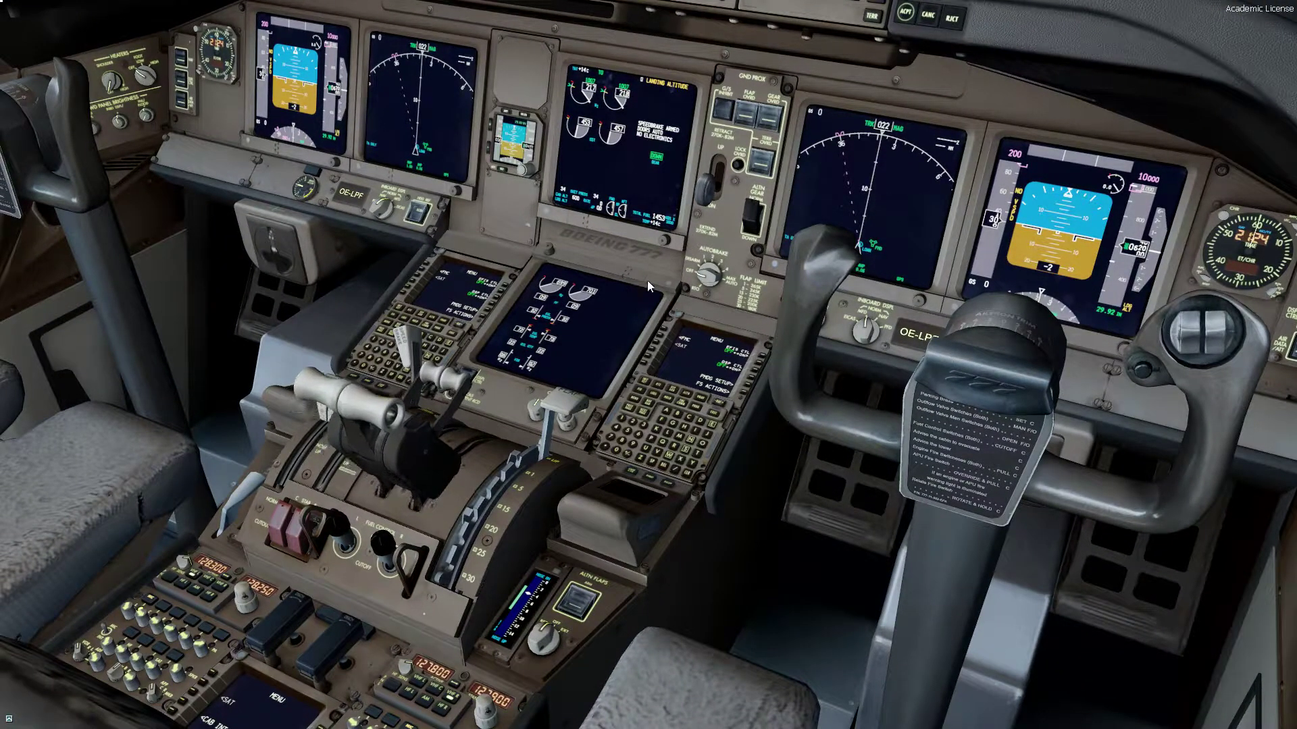
{"action": "key", "text": "F2"}
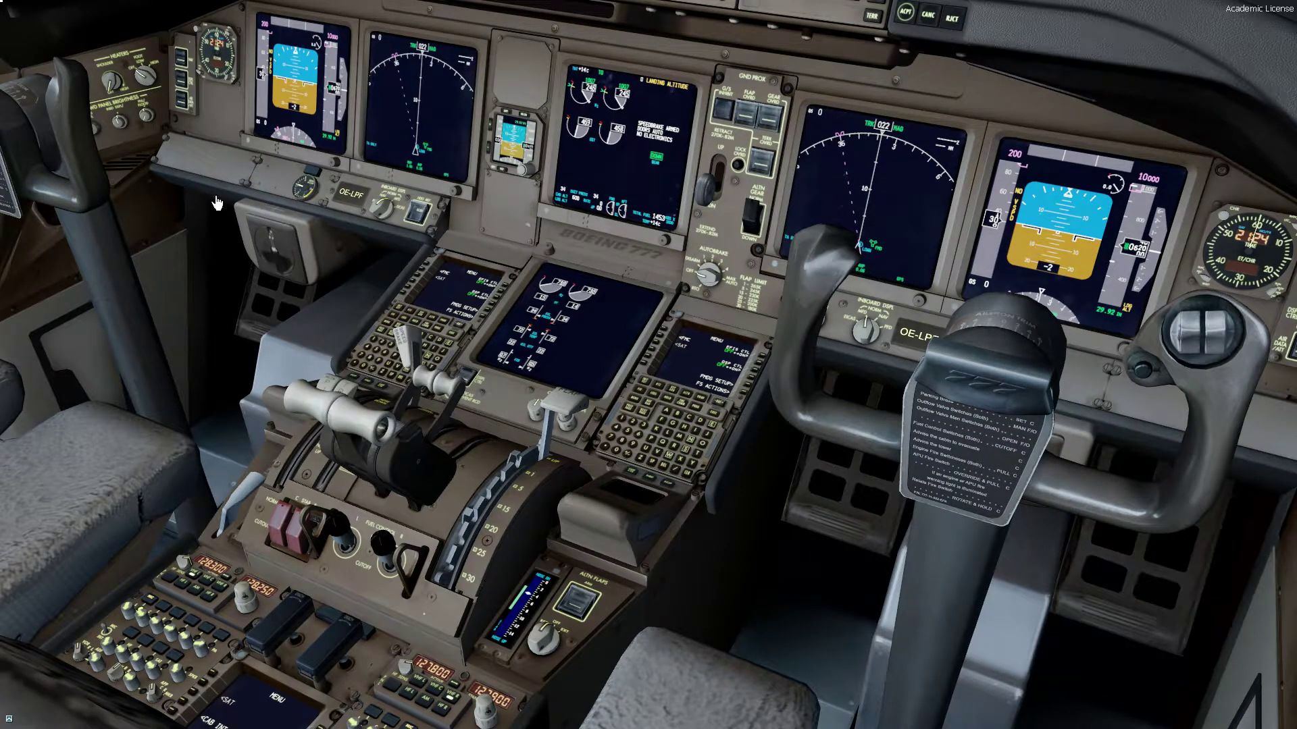
Open the FSUIPC settings at axis assignment, checking the main flight controls under joystick calibration on the way.
{"action": "left_click", "coordinate": [451, 7]}
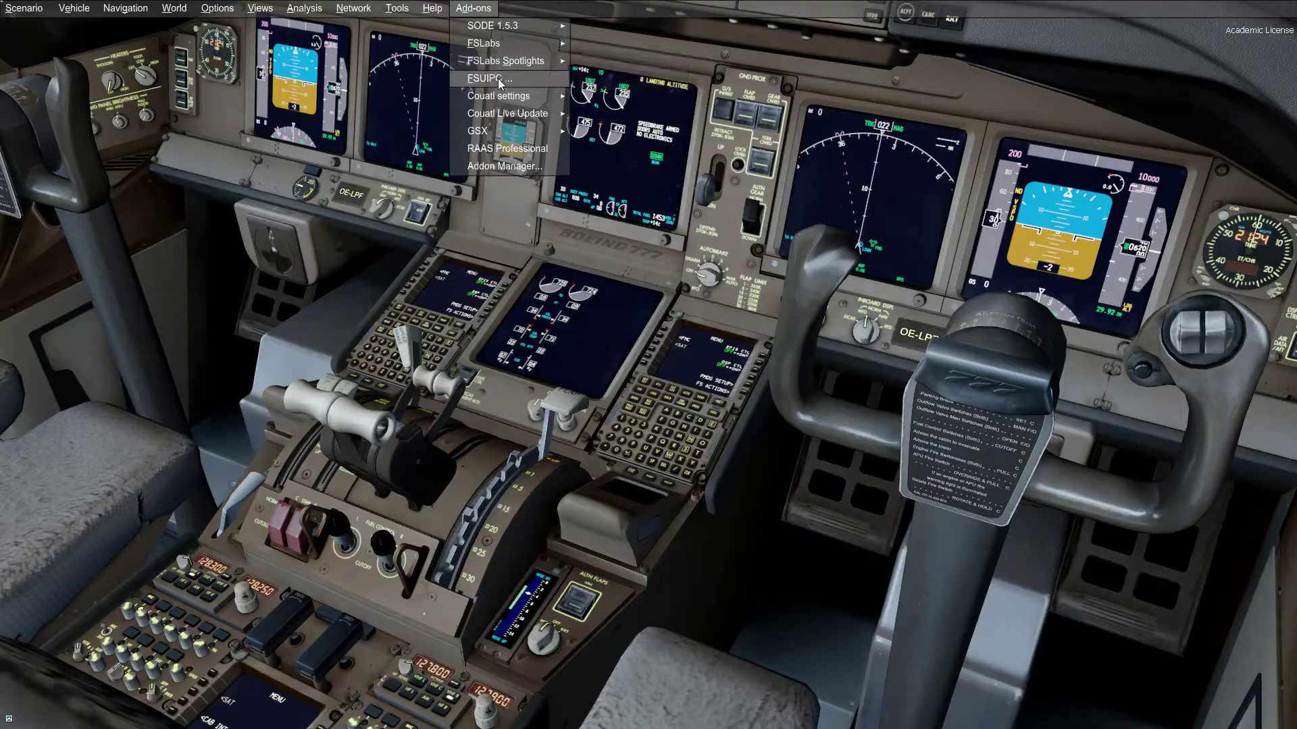
{"action": "left_click", "coordinate": [500, 79]}
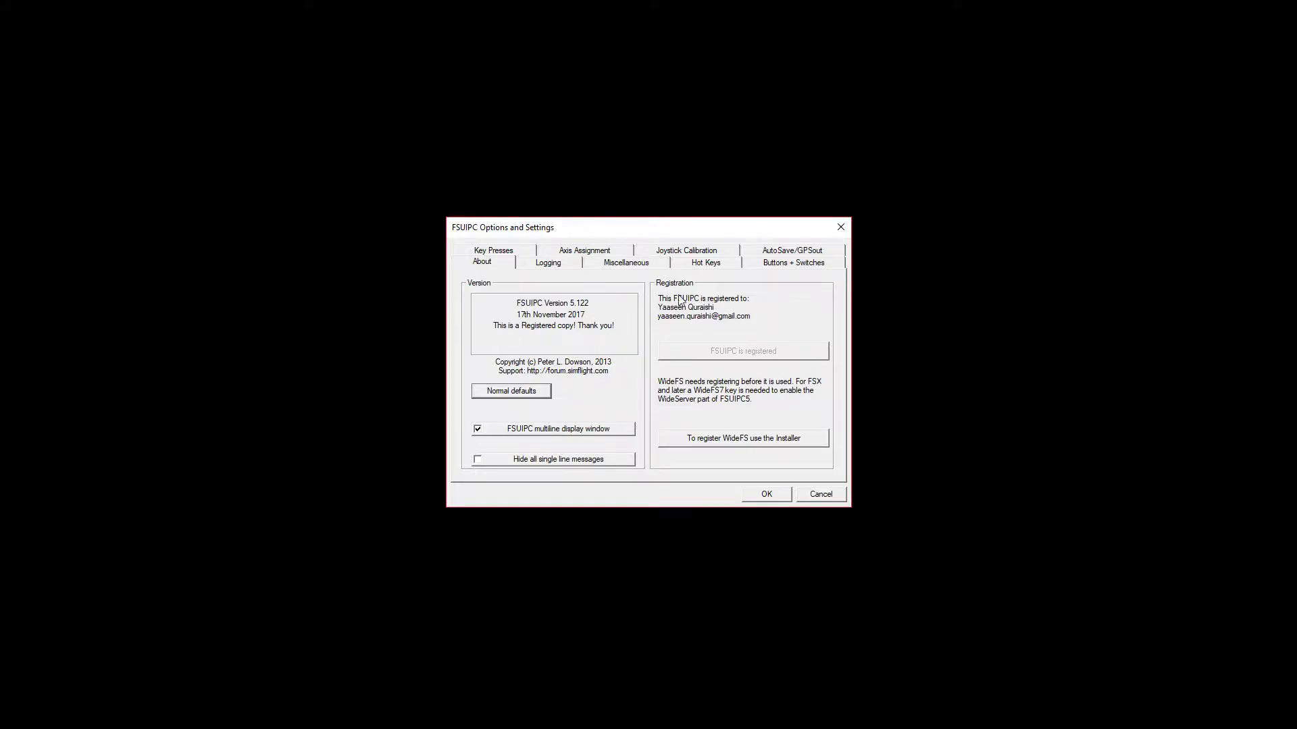
{"action": "left_click", "coordinate": [593, 250]}
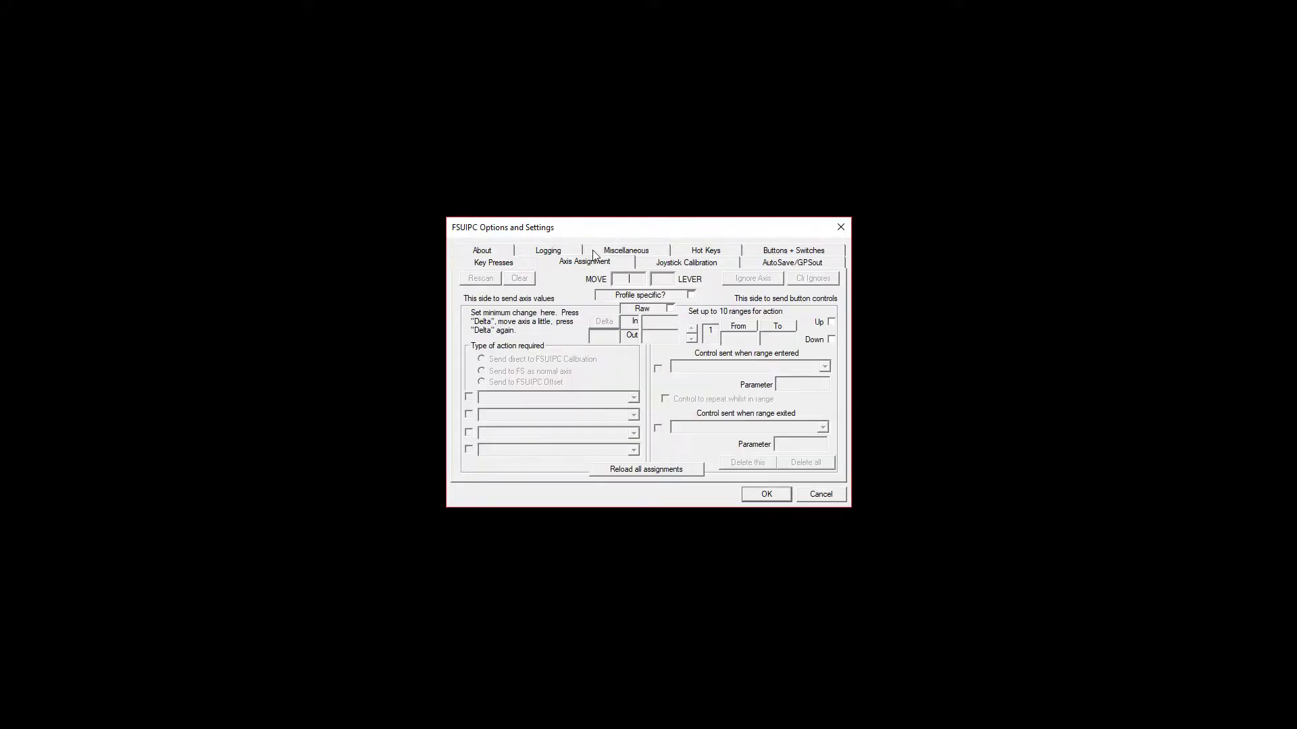
{"action": "left_click", "coordinate": [684, 264]}
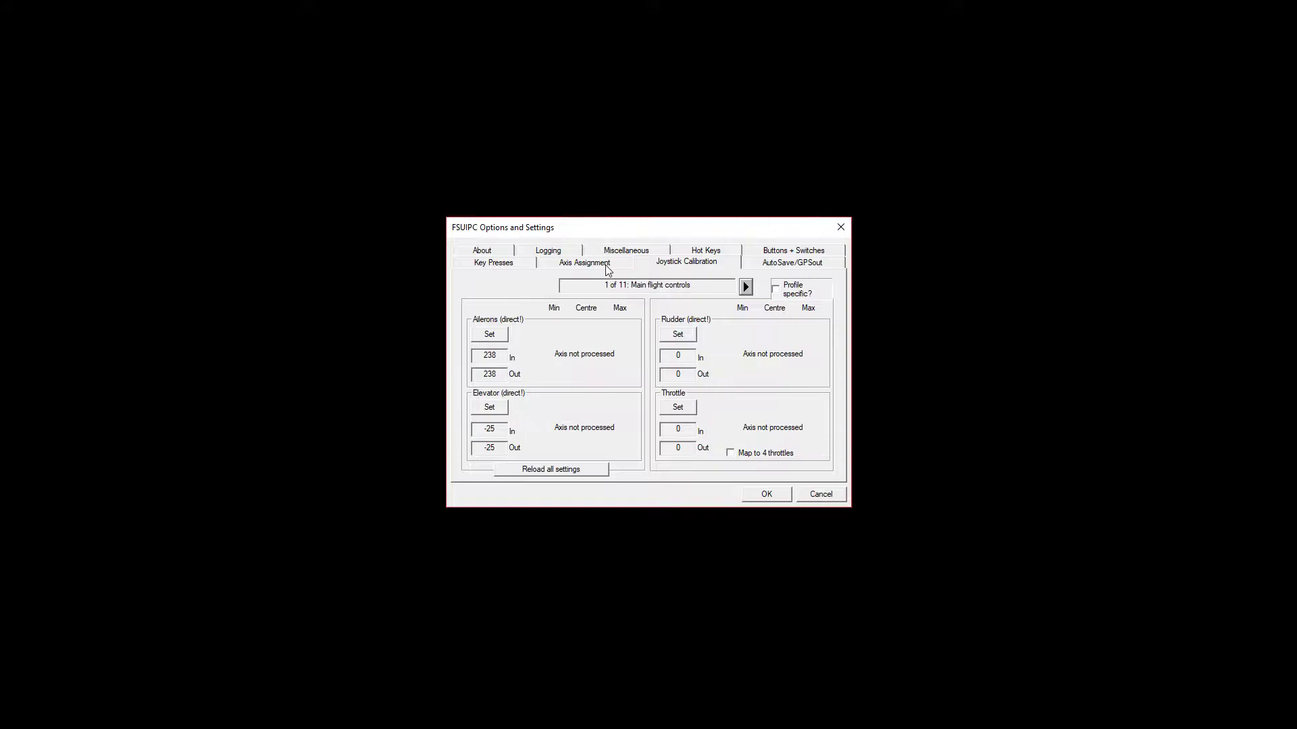
{"action": "left_click", "coordinate": [581, 266]}
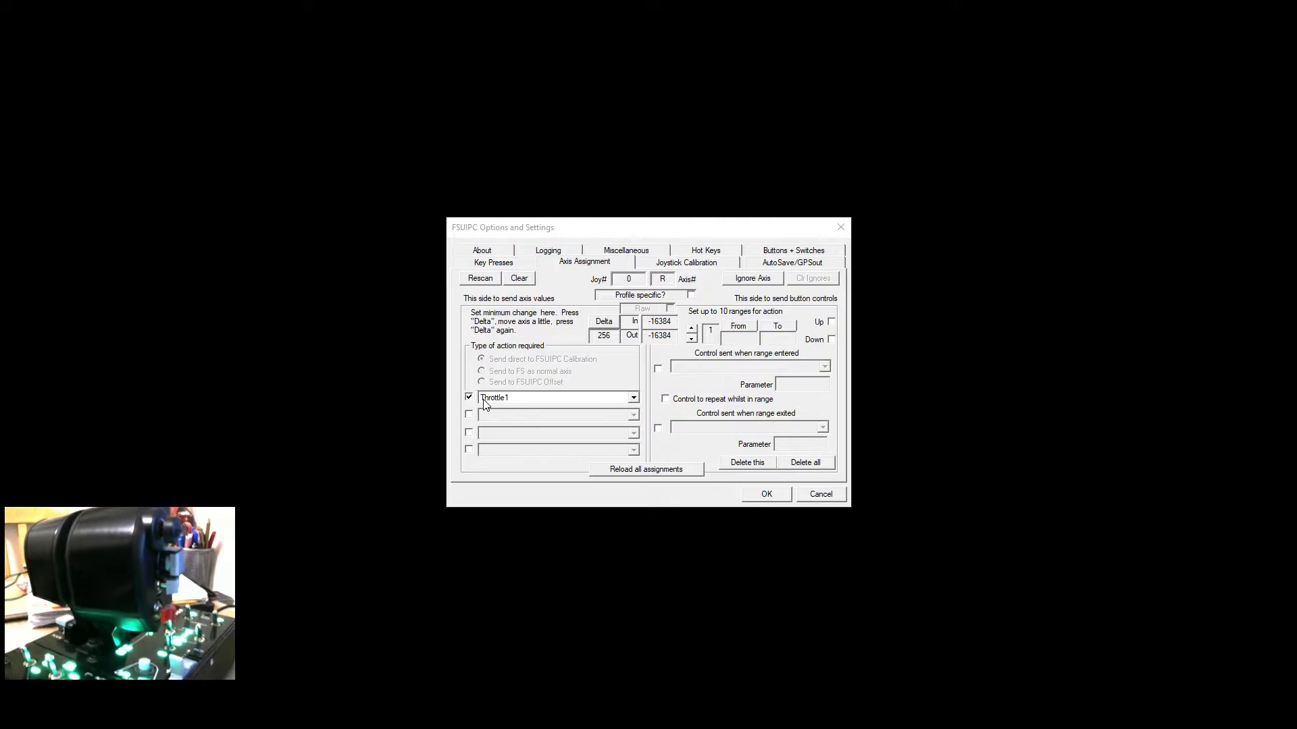
Clear the Throttle1 assignment from joystick 0 axis R and enable its first action slot.
{"action": "left_click", "coordinate": [536, 292]}
{"action": "left_click", "coordinate": [526, 280]}
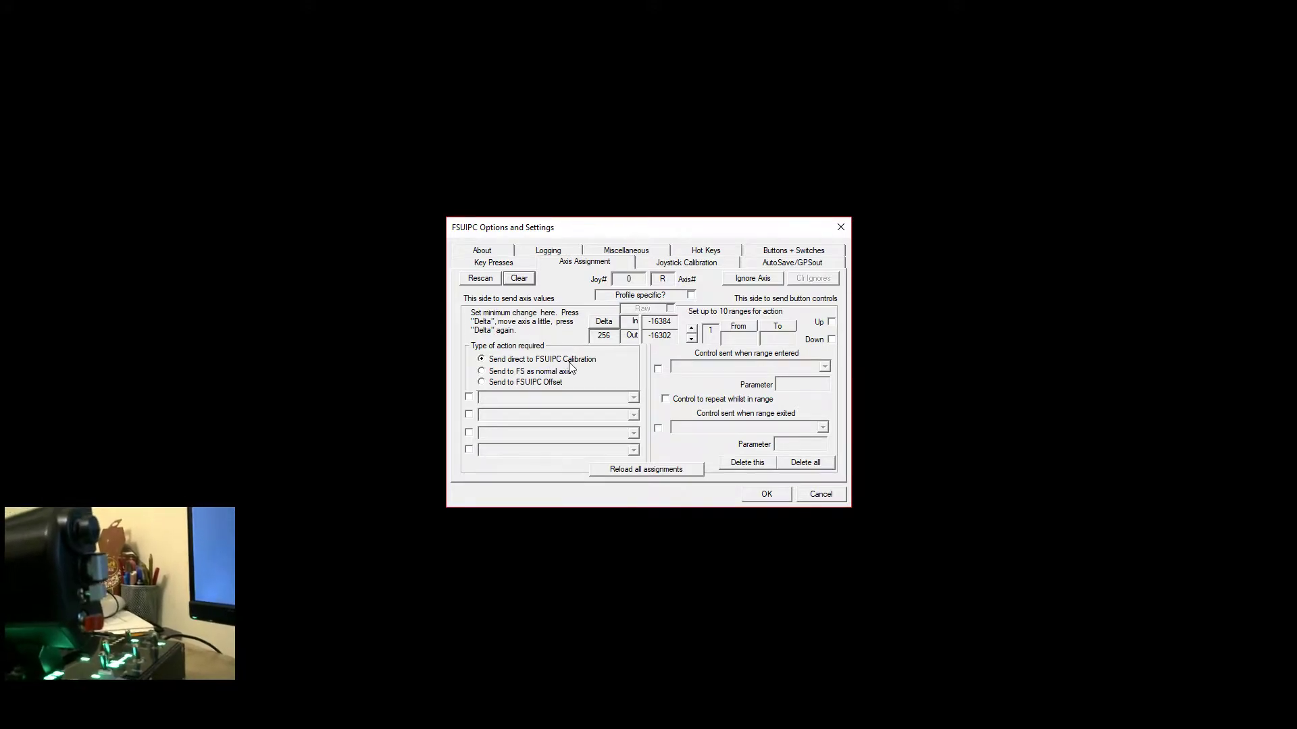
{"action": "left_click", "coordinate": [470, 397]}
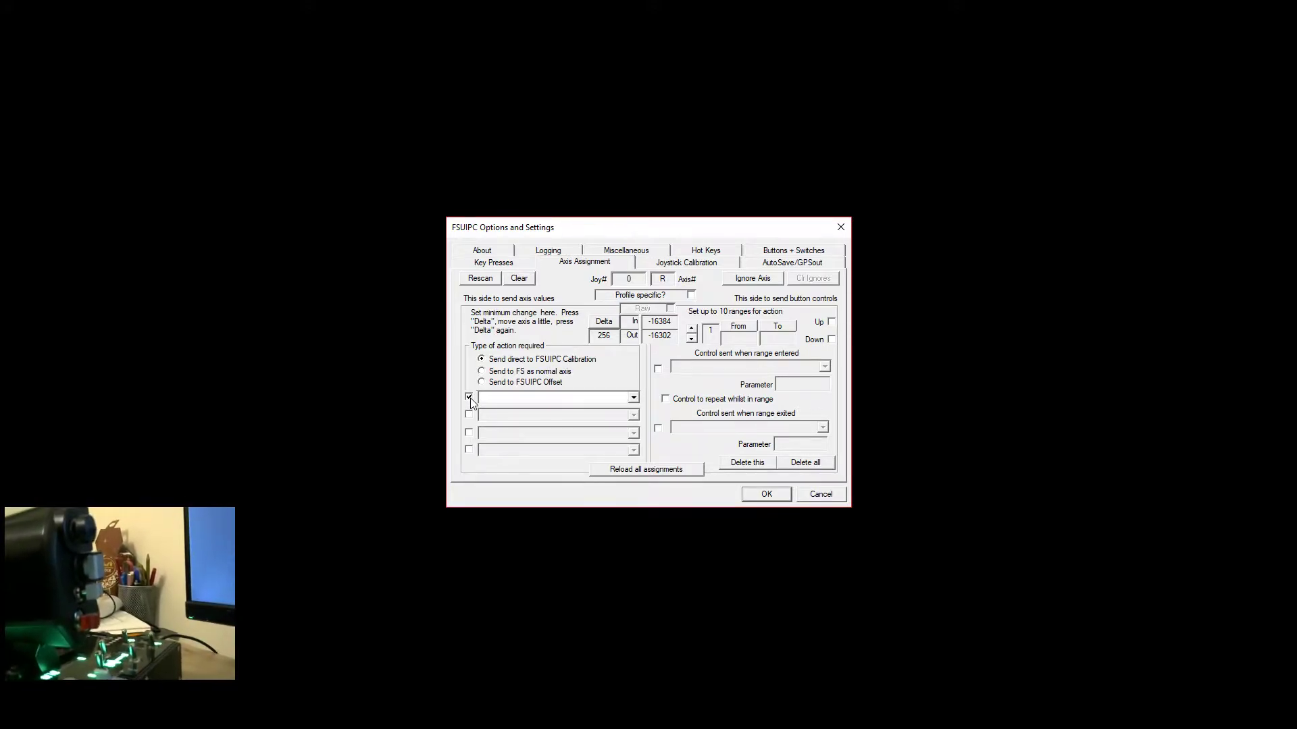
{"action": "left_click", "coordinate": [521, 405]}
{"action": "left_click", "coordinate": [511, 409]}
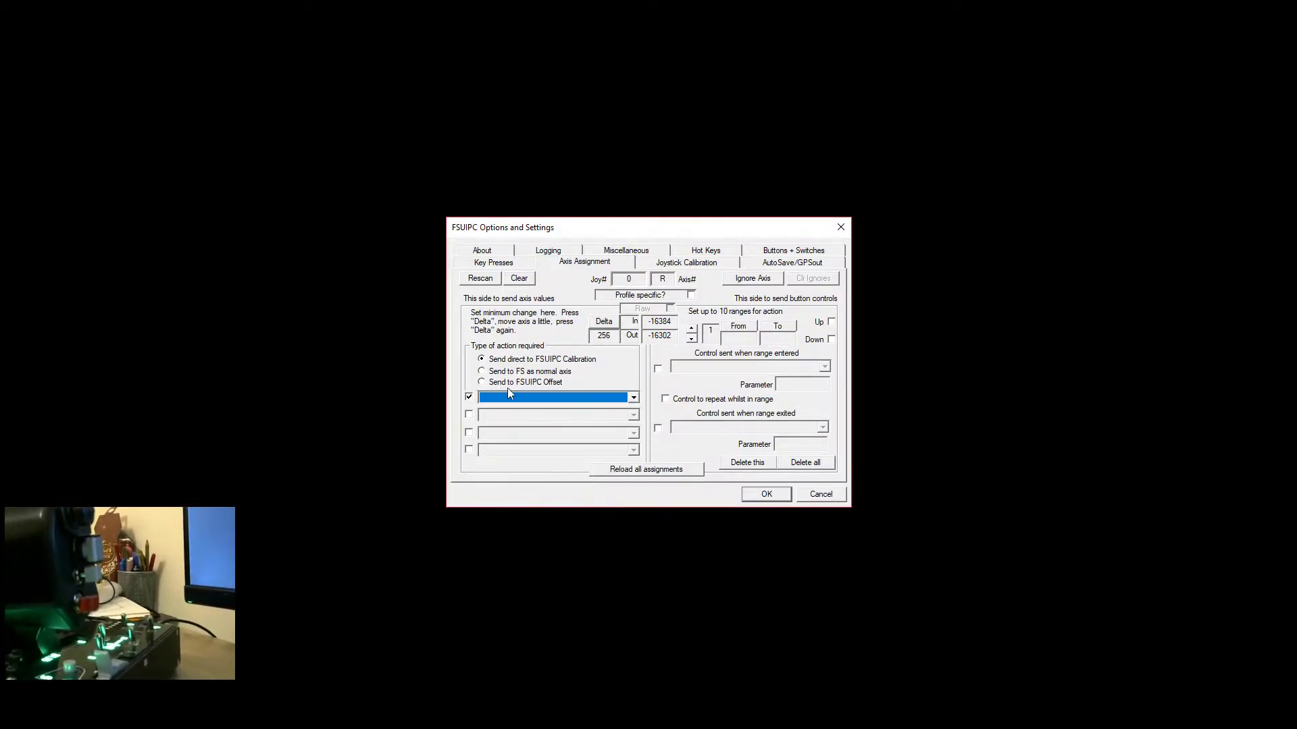
Examine the functions available for sending the axis to an FSUIPC offset and to FS as a normal axis.
{"action": "left_click", "coordinate": [489, 382]}
{"action": "left_click", "coordinate": [527, 399]}
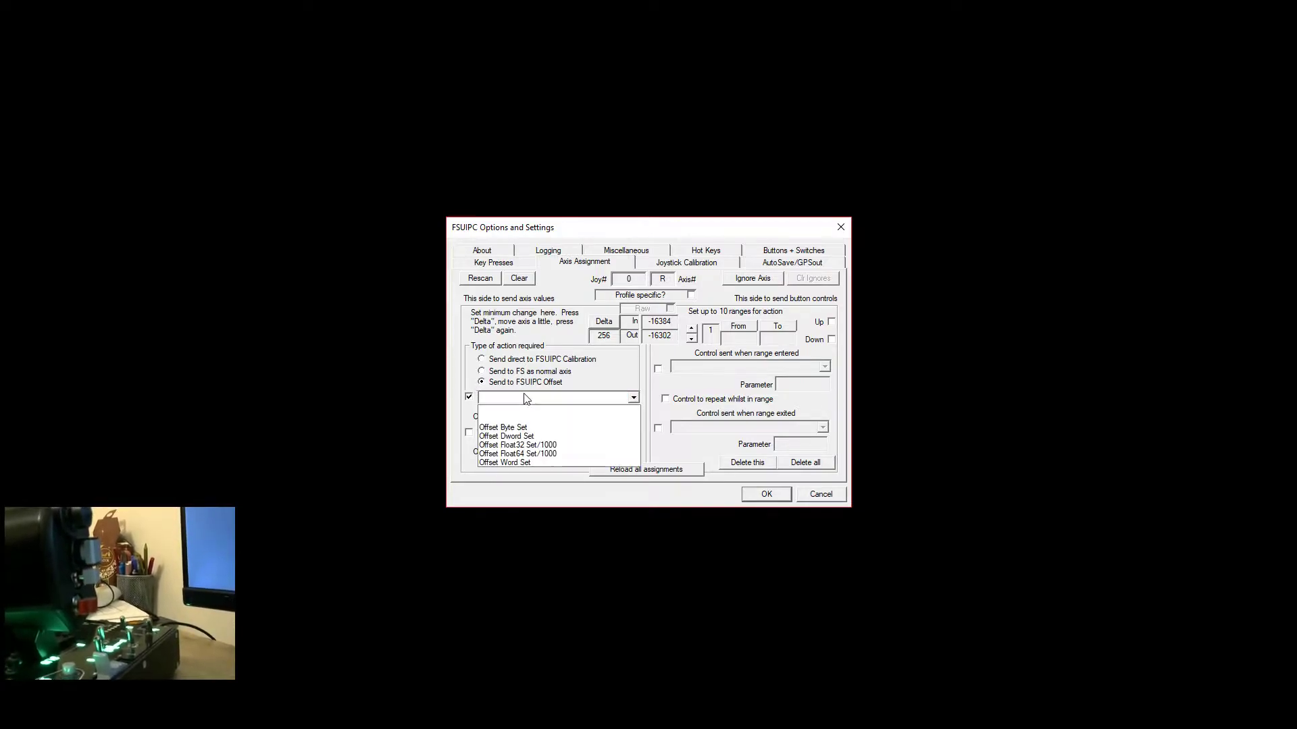
{"action": "left_click", "coordinate": [533, 394]}
{"action": "left_click", "coordinate": [496, 372]}
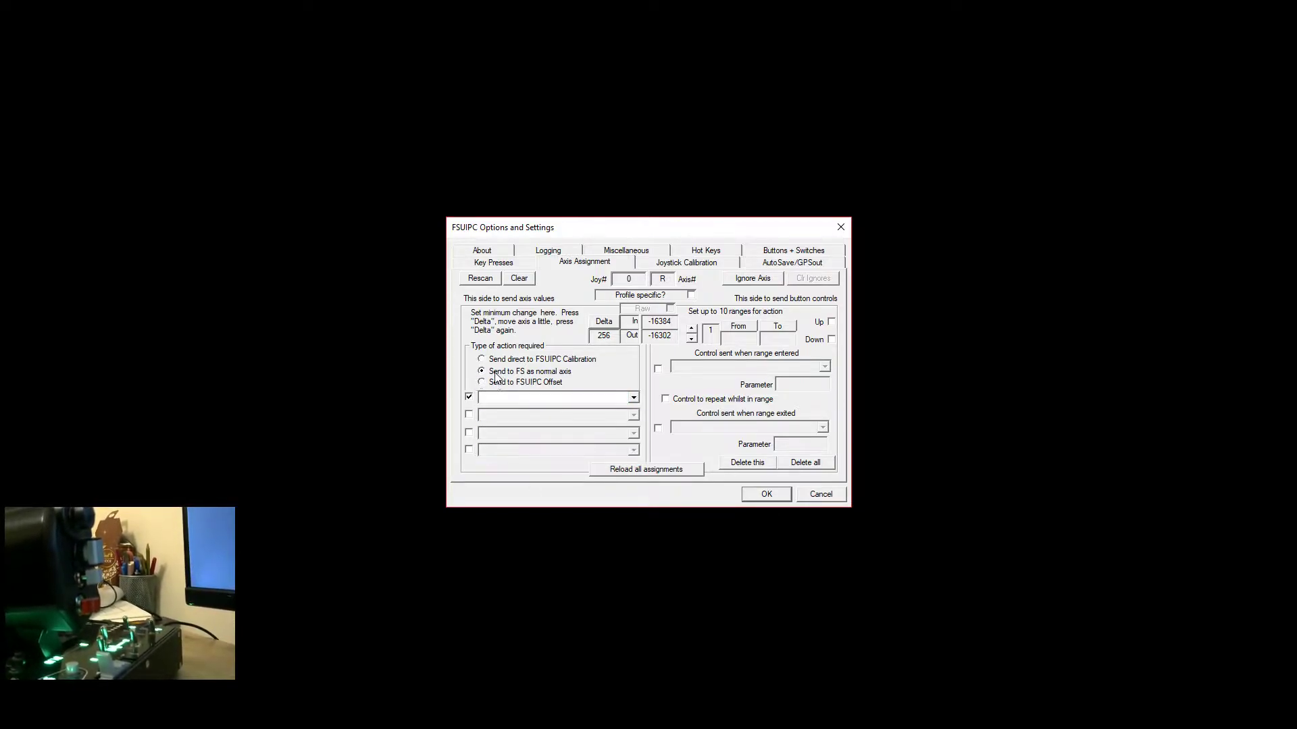
{"action": "left_click", "coordinate": [537, 398]}
{"action": "scroll", "coordinate": [539, 416], "scroll_direction": "down", "scroll_amount": 20}
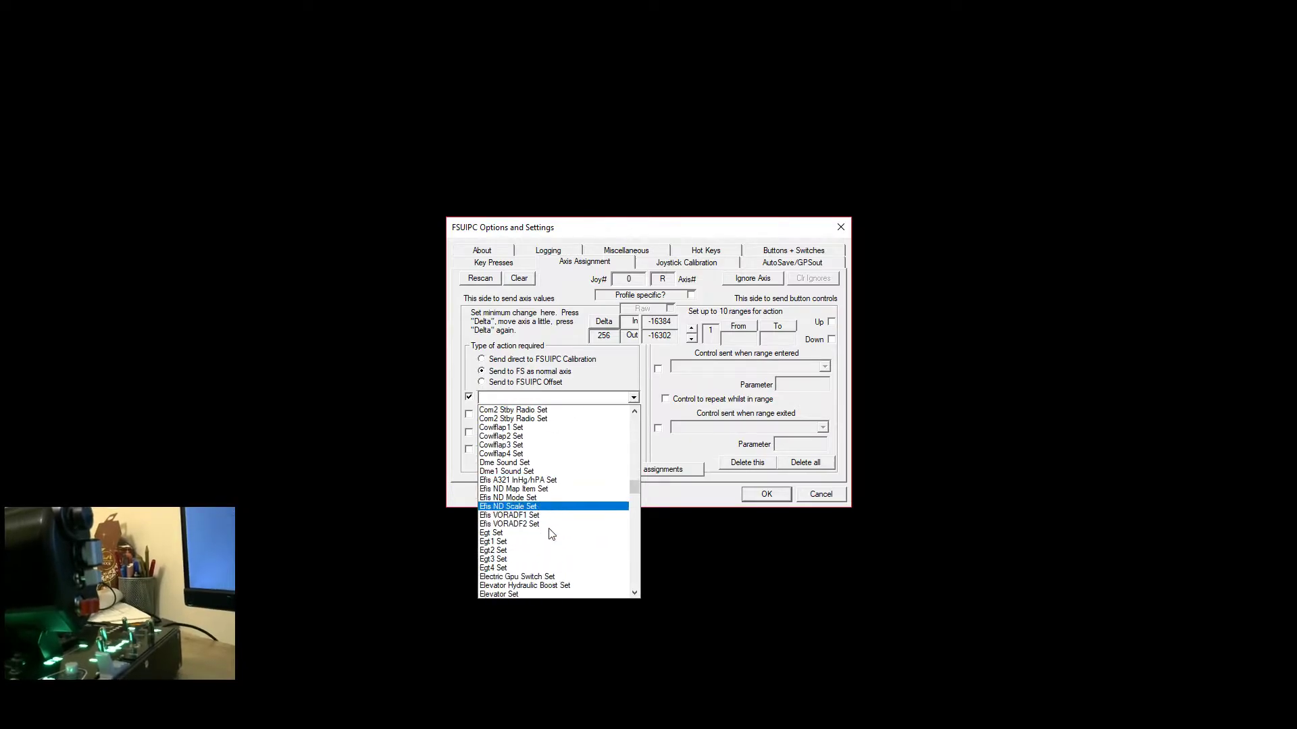
{"action": "scroll", "coordinate": [551, 527], "scroll_direction": "down", "scroll_amount": 3}
Send joystick 0 axis R direct to FSUIPC Calibration and assign it to Throttle1.
{"action": "left_click", "coordinate": [517, 363]}
{"action": "left_click", "coordinate": [510, 364]}
{"action": "left_click", "coordinate": [512, 397]}
{"action": "scroll", "coordinate": [531, 476], "scroll_direction": "down", "scroll_amount": 5}
{"action": "scroll", "coordinate": [531, 480], "scroll_direction": "down", "scroll_amount": 6}
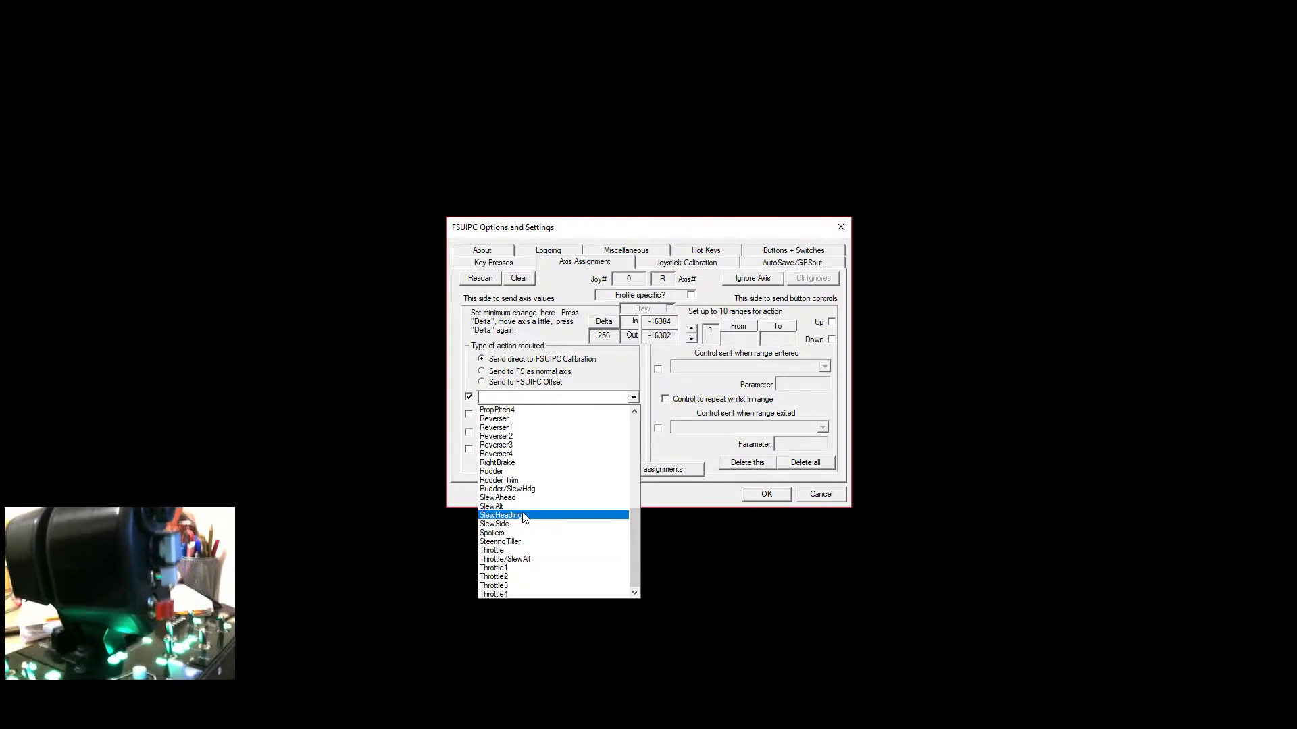
{"action": "left_click", "coordinate": [533, 568]}
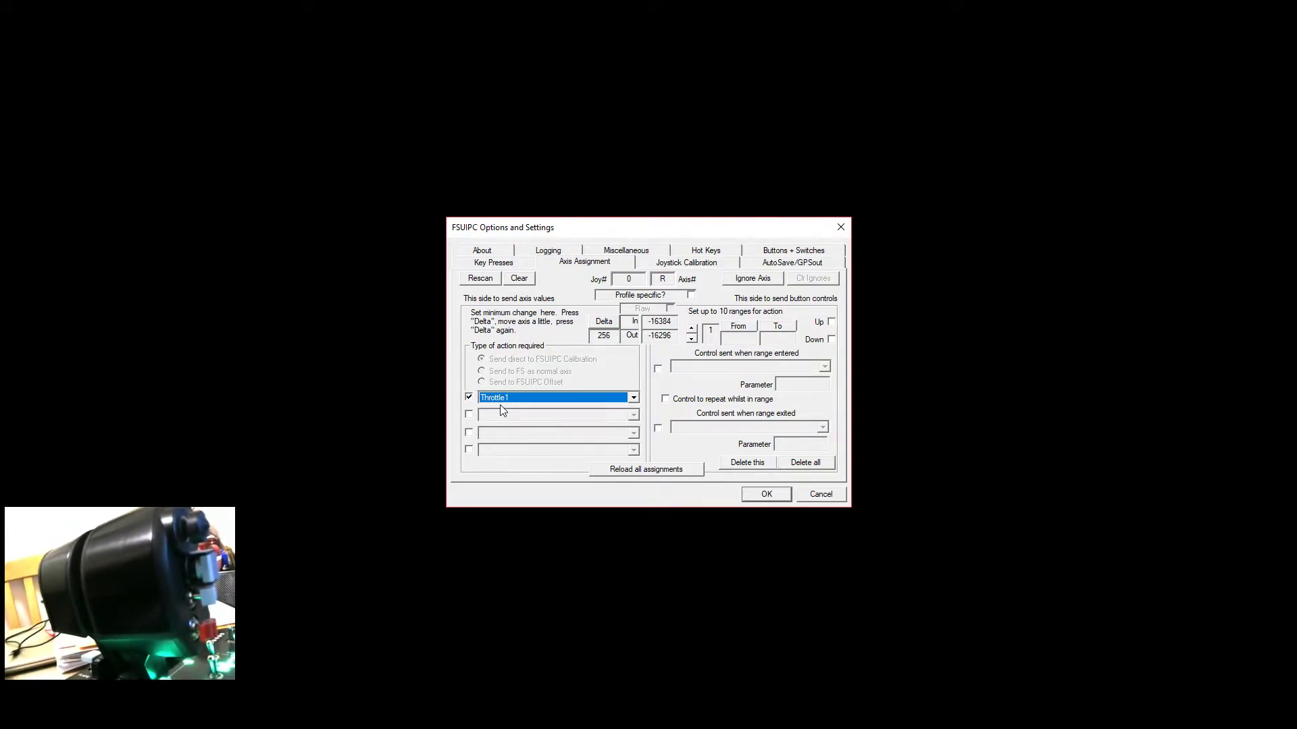
Remove the Throttle1 function from joystick 0 axis R and accept the settings.
{"action": "left_click", "coordinate": [469, 397]}
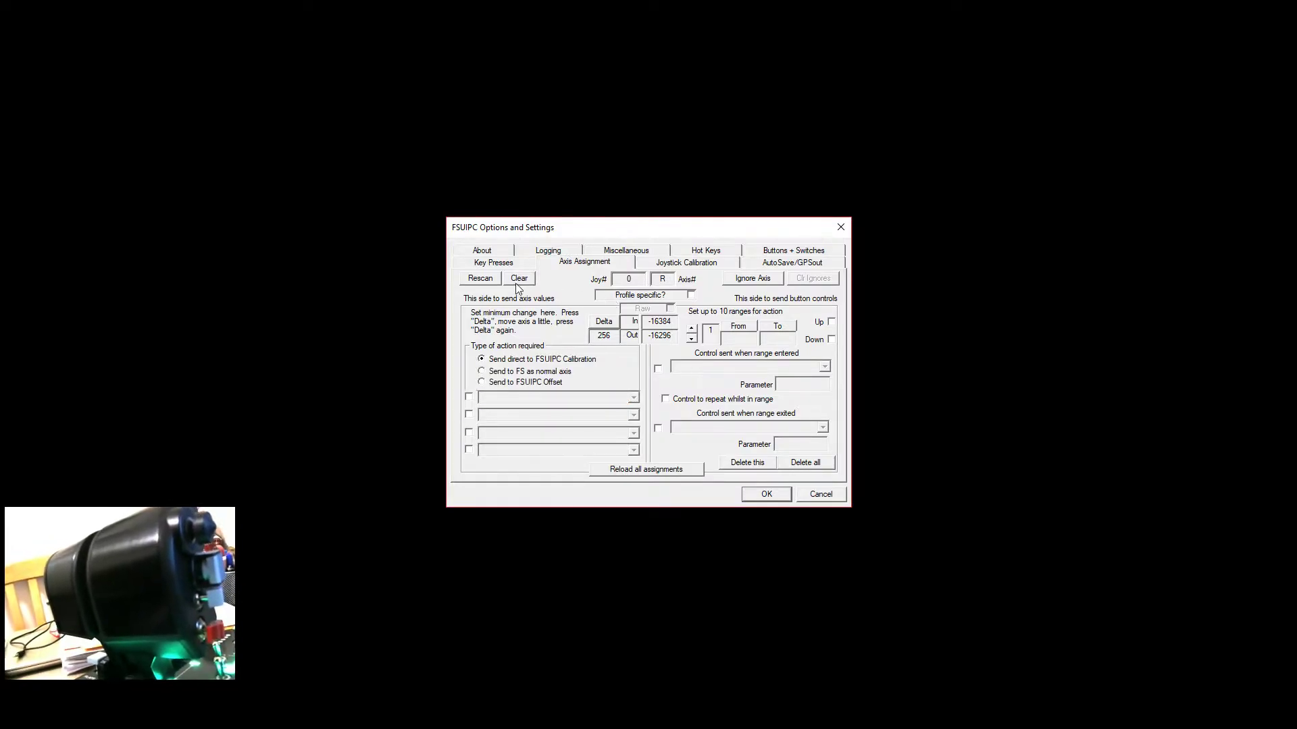
{"action": "left_click", "coordinate": [770, 494]}
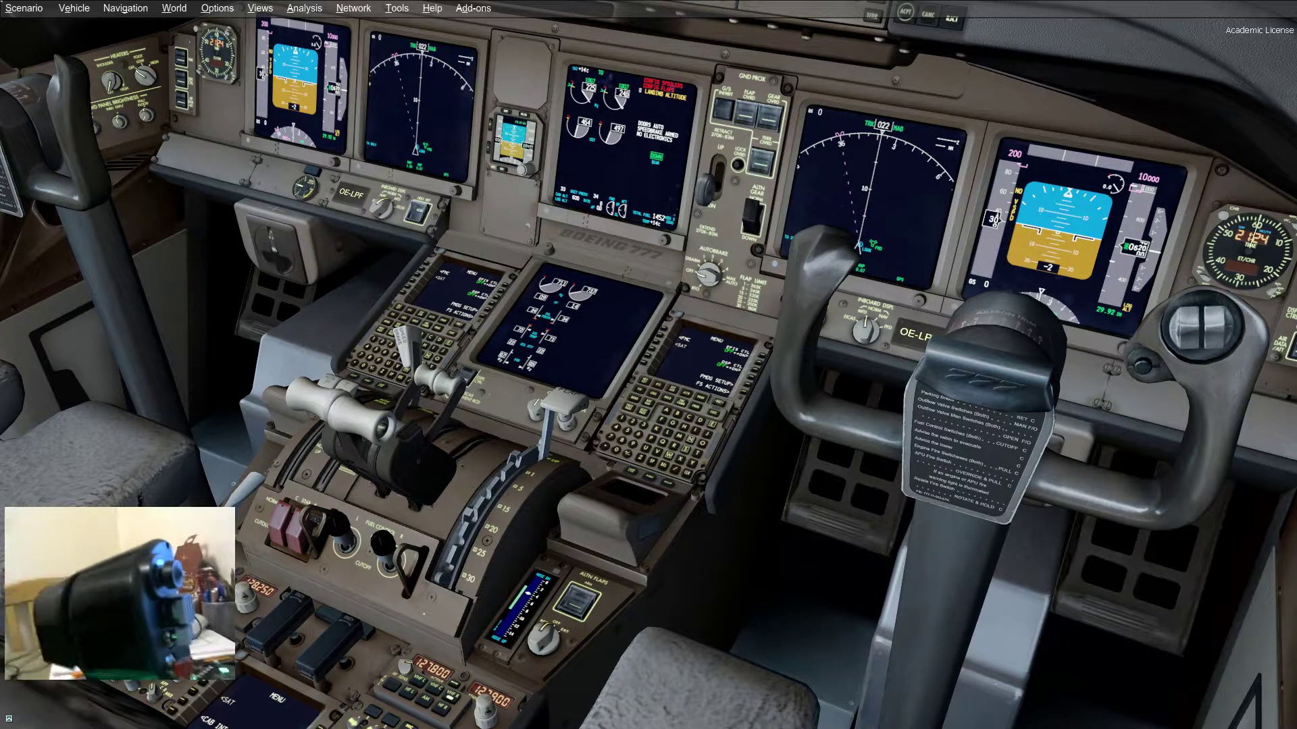
Reopen the FSUIPC axis assignments, assign Throttle1 to joystick 0 axis R through direct calibration, and accept the settings.
{"action": "left_click", "coordinate": [473, 7]}
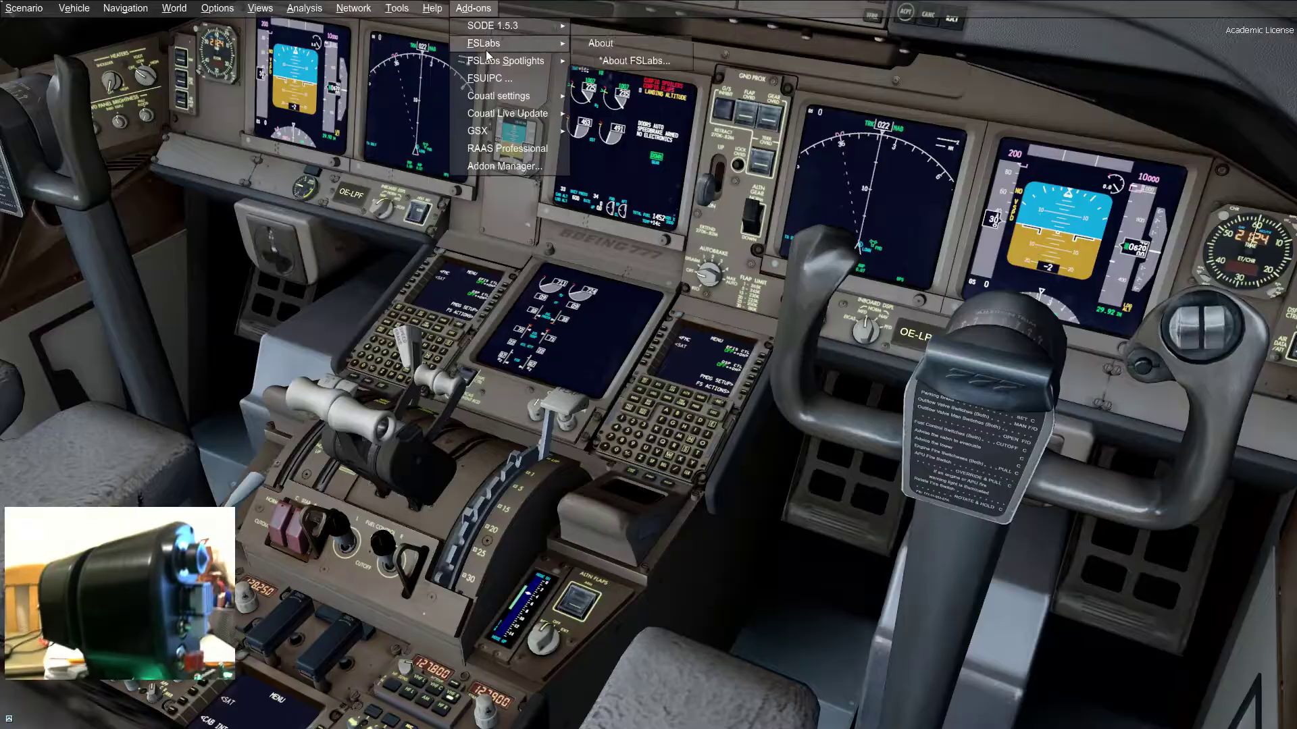
{"action": "left_click", "coordinate": [496, 138]}
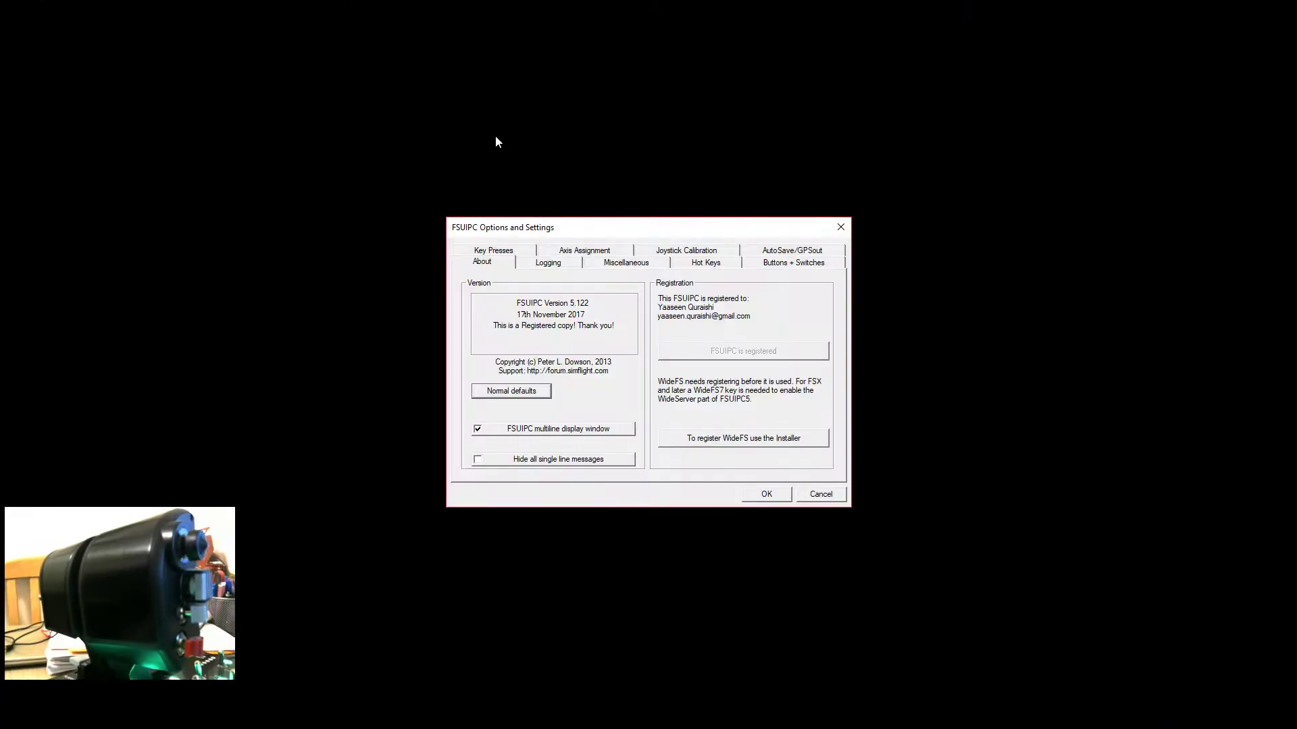
{"action": "left_click", "coordinate": [596, 253]}
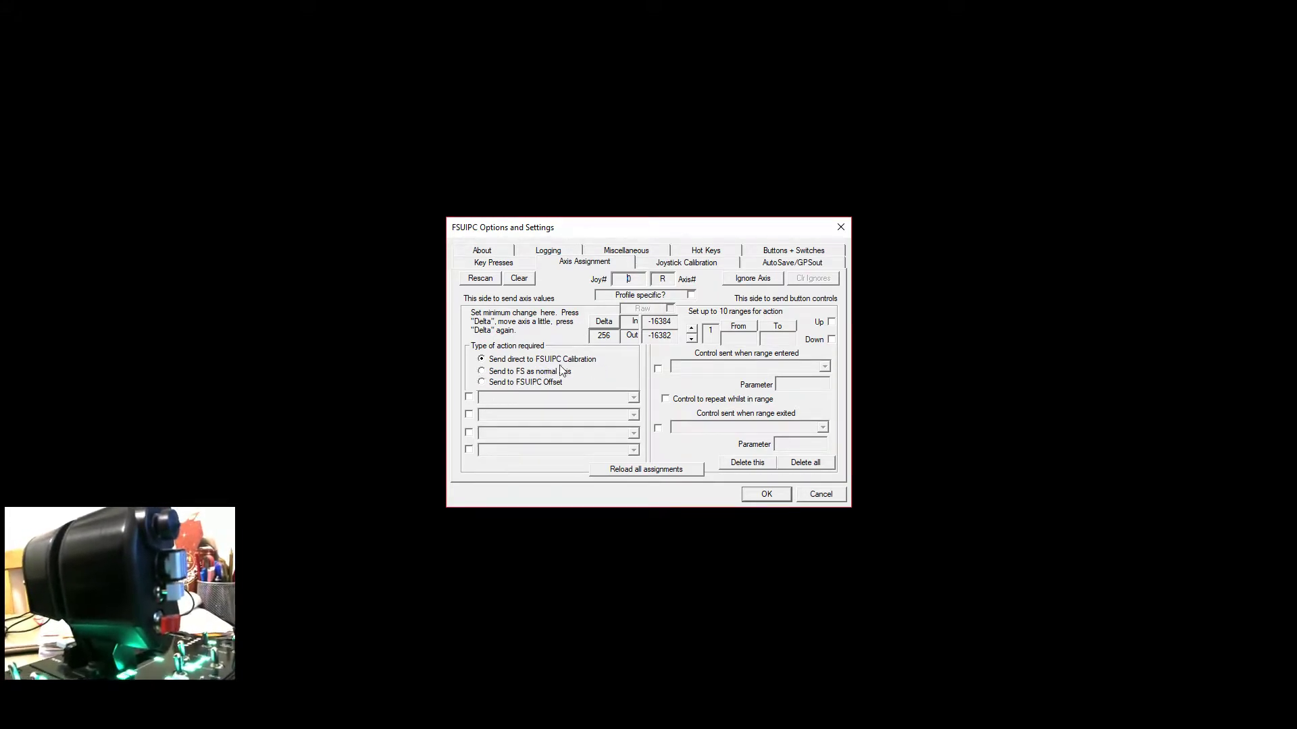
{"action": "left_click", "coordinate": [468, 399]}
{"action": "left_click", "coordinate": [522, 398]}
{"action": "scroll", "coordinate": [517, 554], "scroll_direction": "down", "scroll_amount": 10}
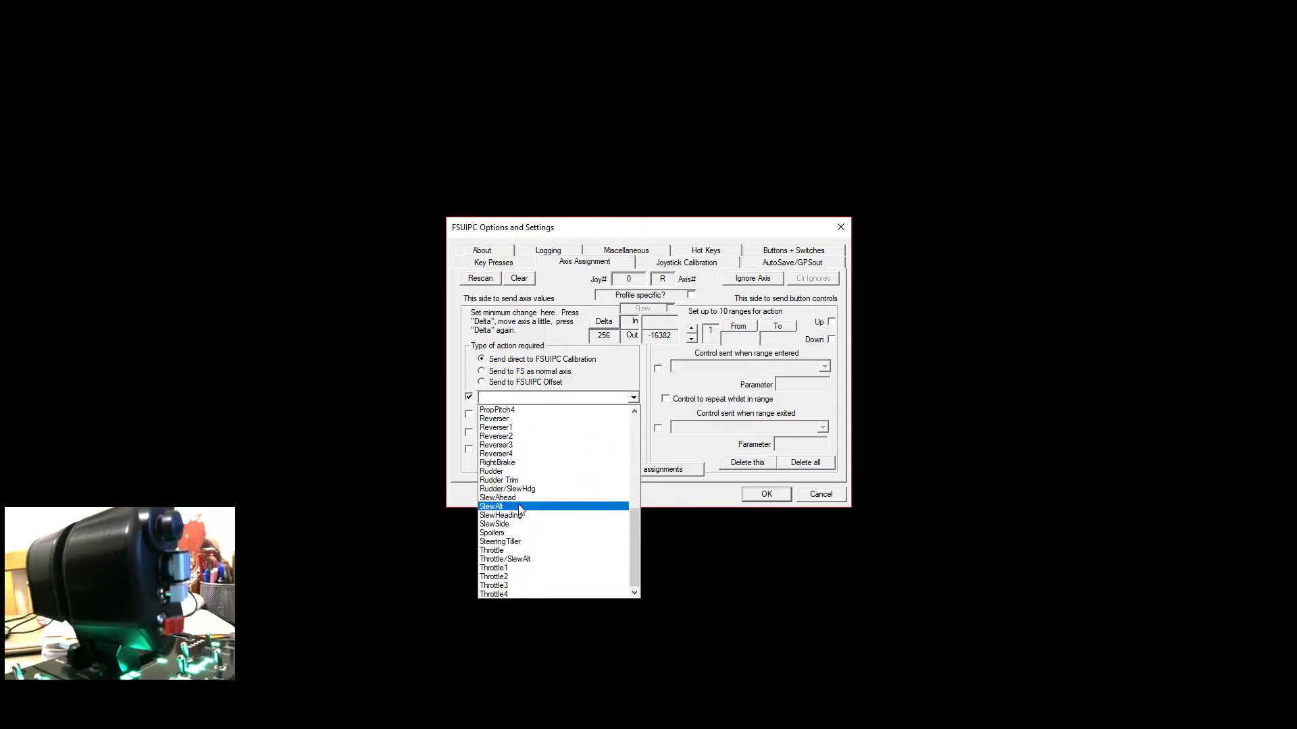
{"action": "left_click", "coordinate": [517, 571]}
{"action": "left_click", "coordinate": [752, 496]}
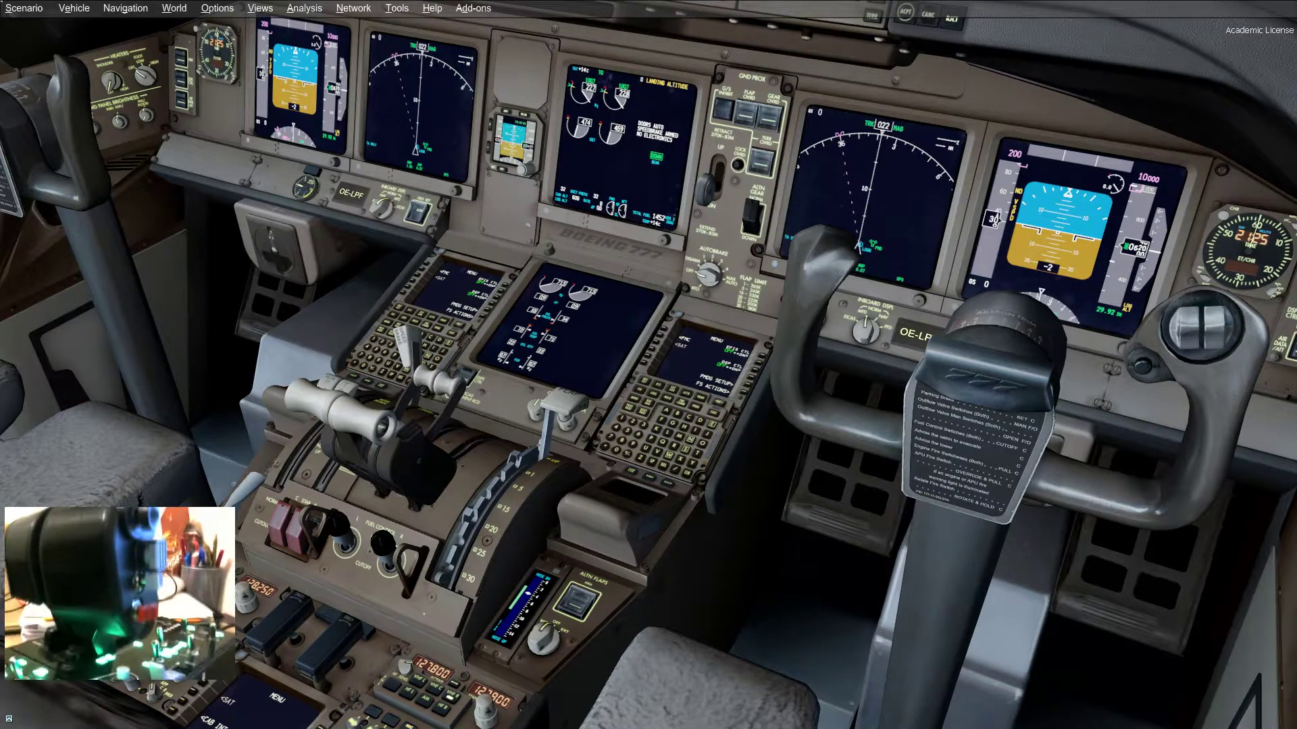
Reopen FSUIPC, check the main flight controls calibration page, and return to the axis assignments.
{"action": "left_click", "coordinate": [473, 7]}
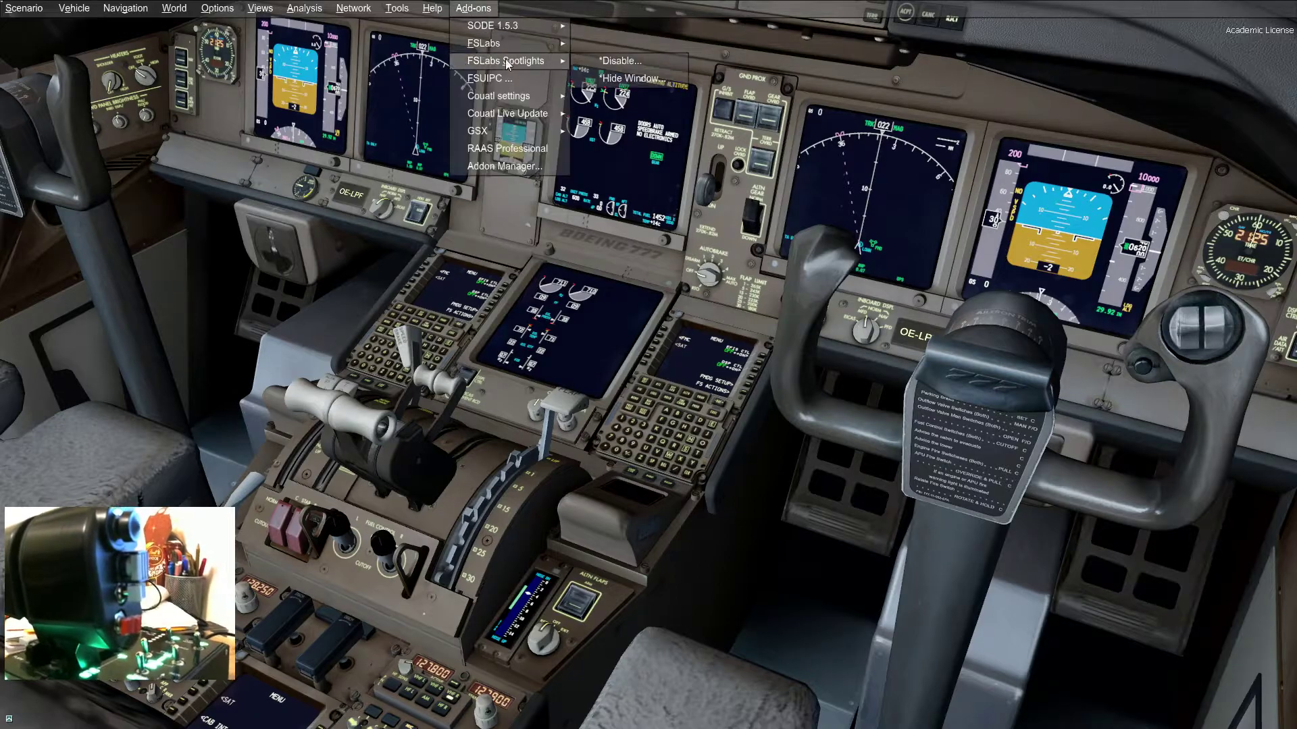
{"action": "left_click", "coordinate": [505, 79]}
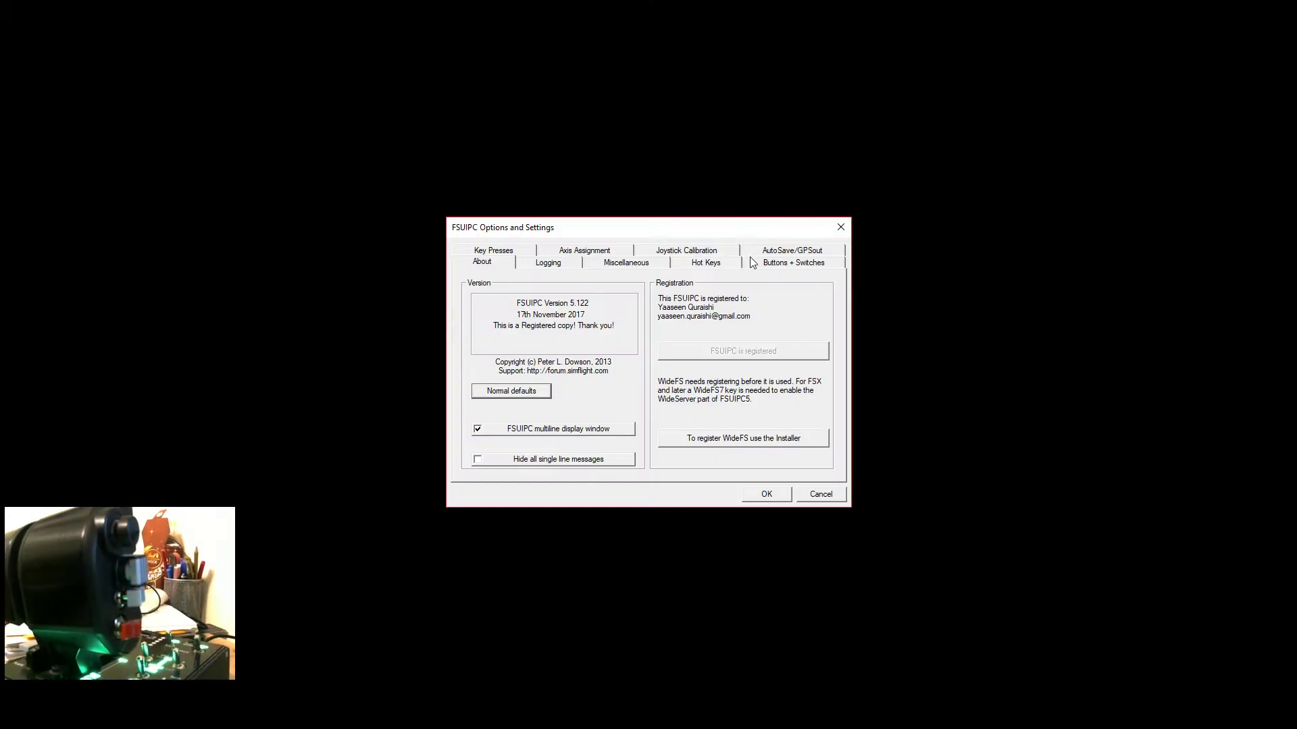
{"action": "left_click", "coordinate": [699, 255]}
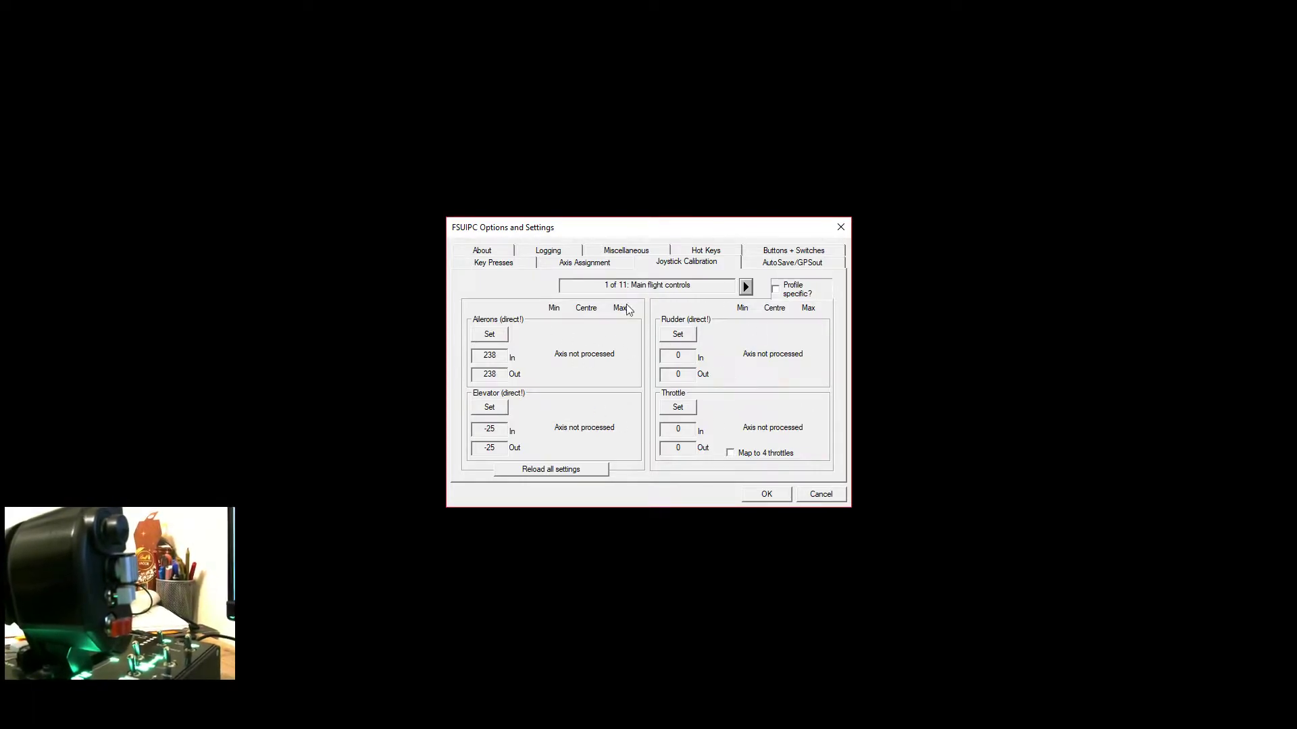
{"action": "left_click", "coordinate": [594, 263]}
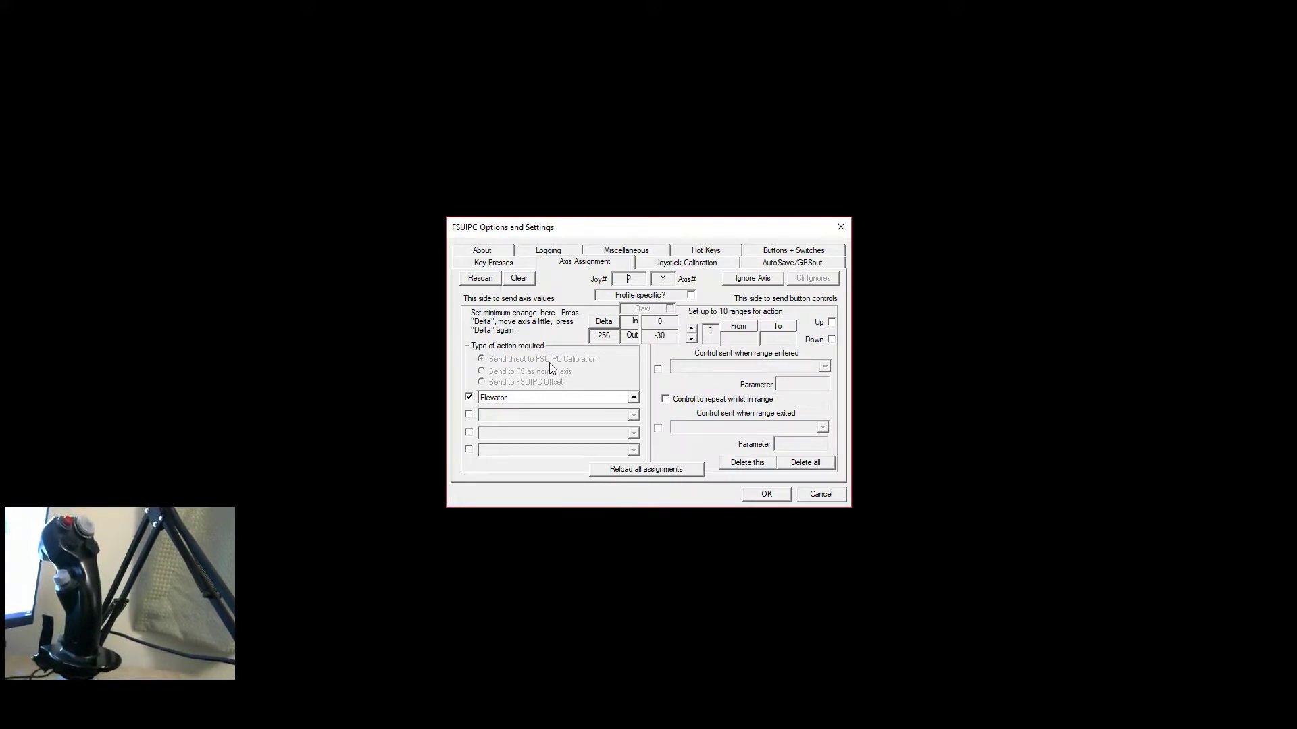
Browse the functions available for joystick 2 axis Y, keep Elevator selected, and accept the settings.
{"action": "left_click", "coordinate": [521, 398]}
{"action": "scroll", "coordinate": [551, 486], "scroll_direction": "down", "scroll_amount": 5}
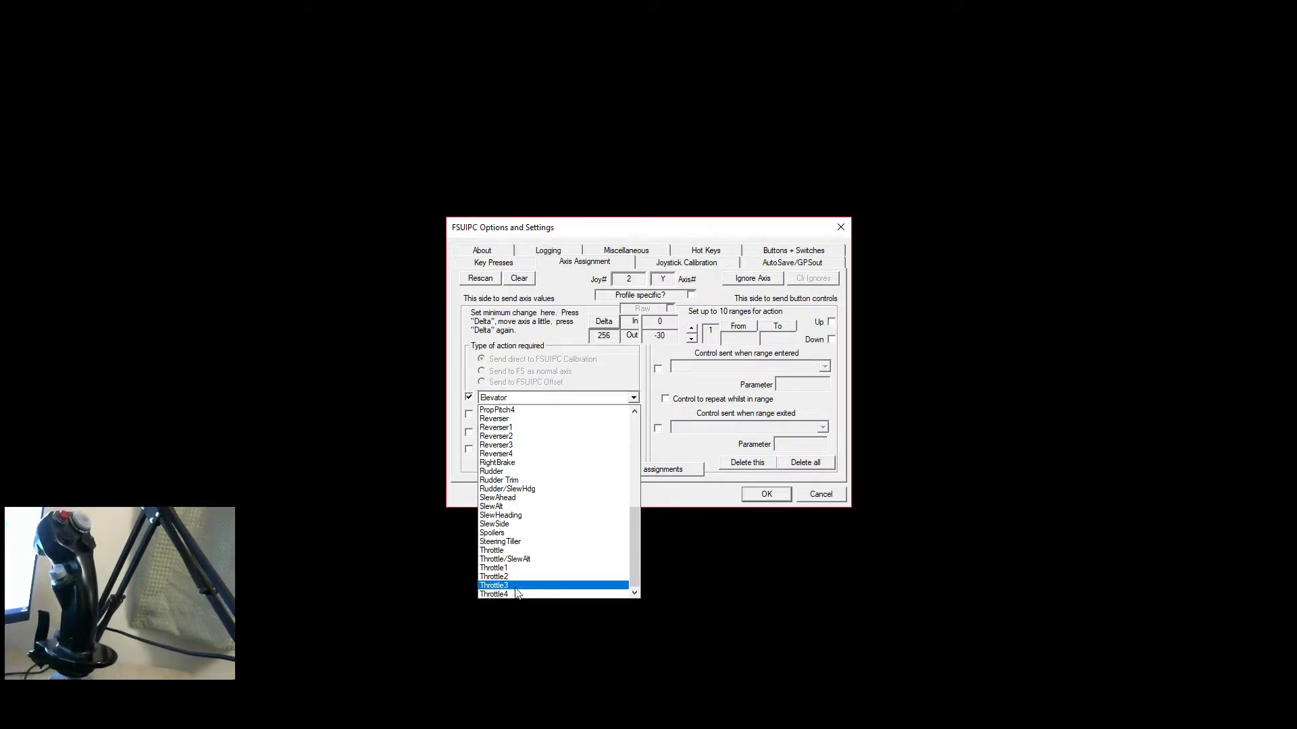
{"action": "scroll", "coordinate": [516, 561], "scroll_direction": "up", "scroll_amount": 9}
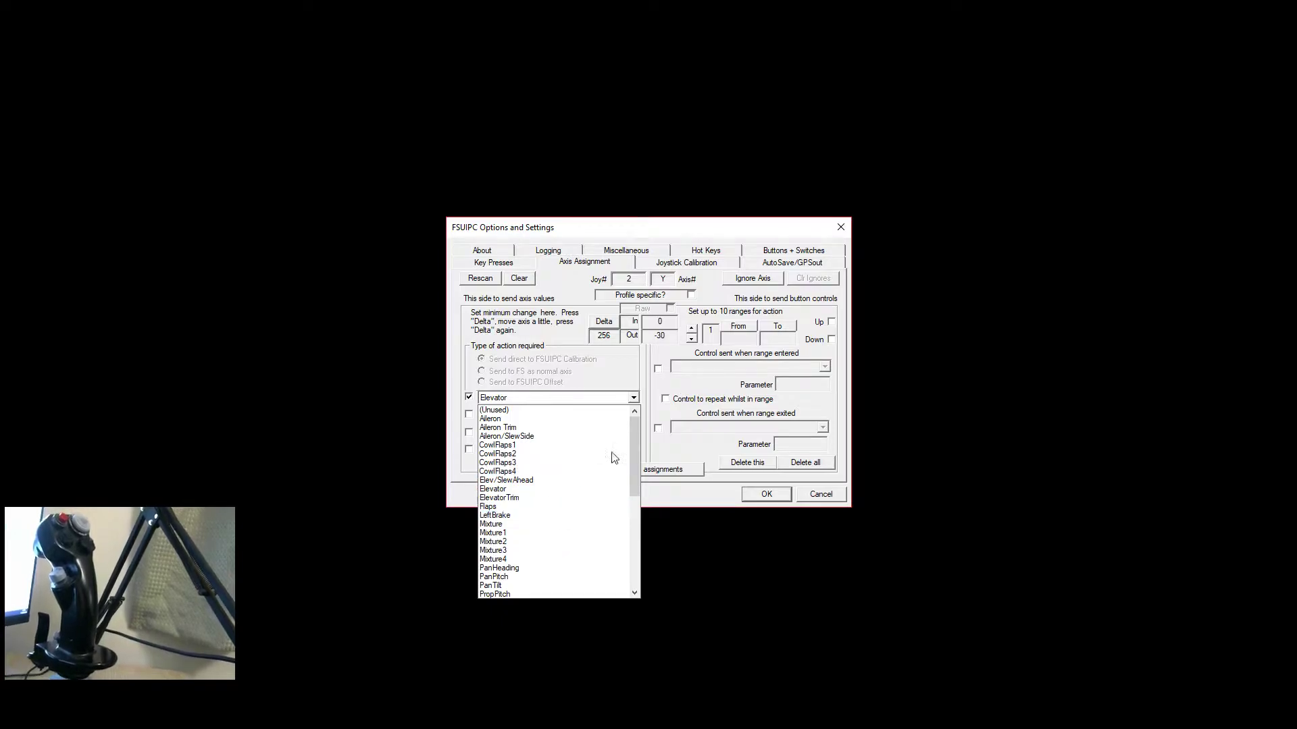
{"action": "left_click", "coordinate": [720, 395]}
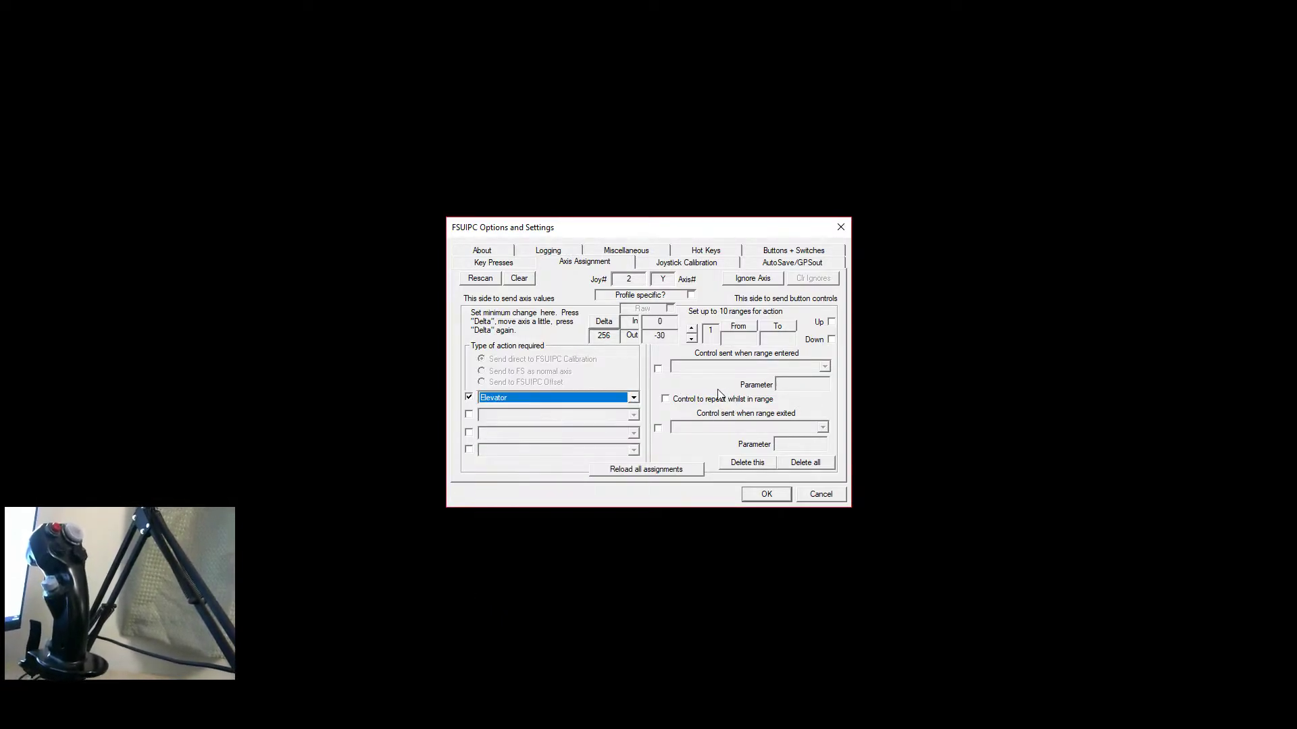
{"action": "left_click", "coordinate": [770, 494]}
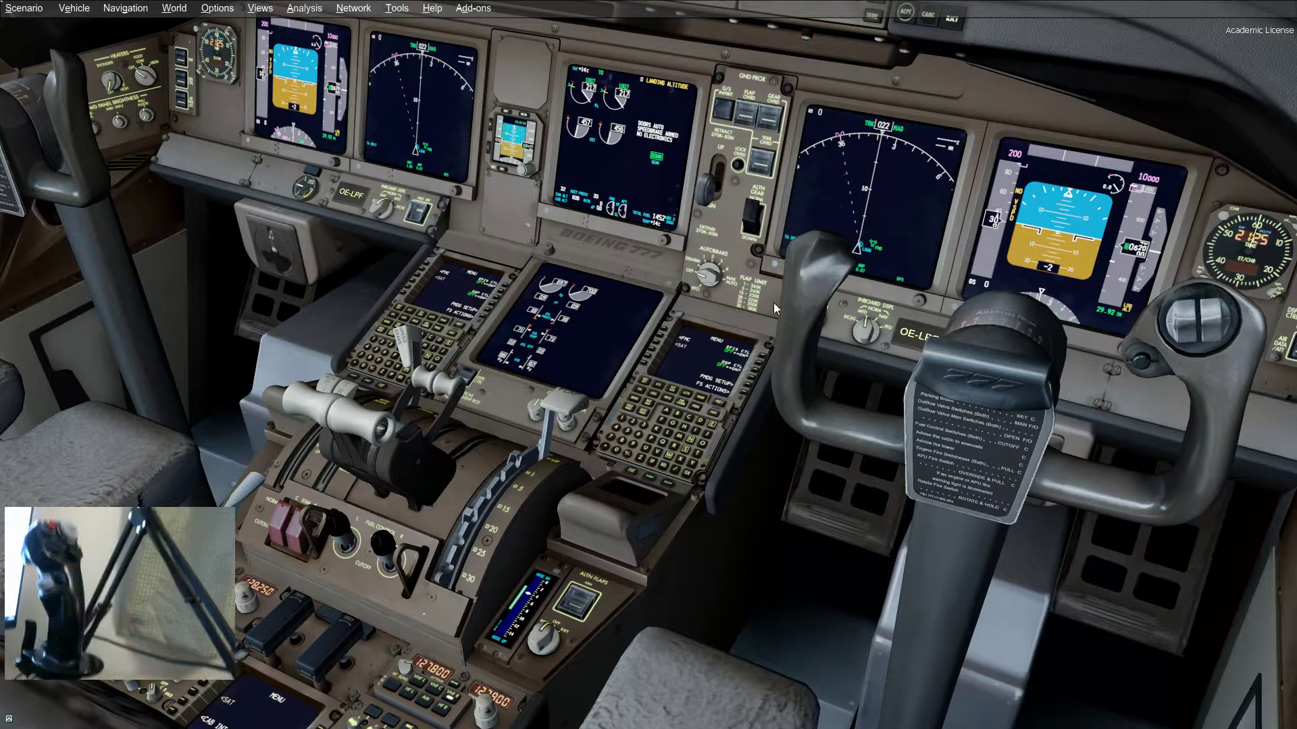
Reopen the FSUIPC axis assignments, check joystick 2's X axis, and rescan to detect its Y axis.
{"action": "left_click", "coordinate": [473, 8]}
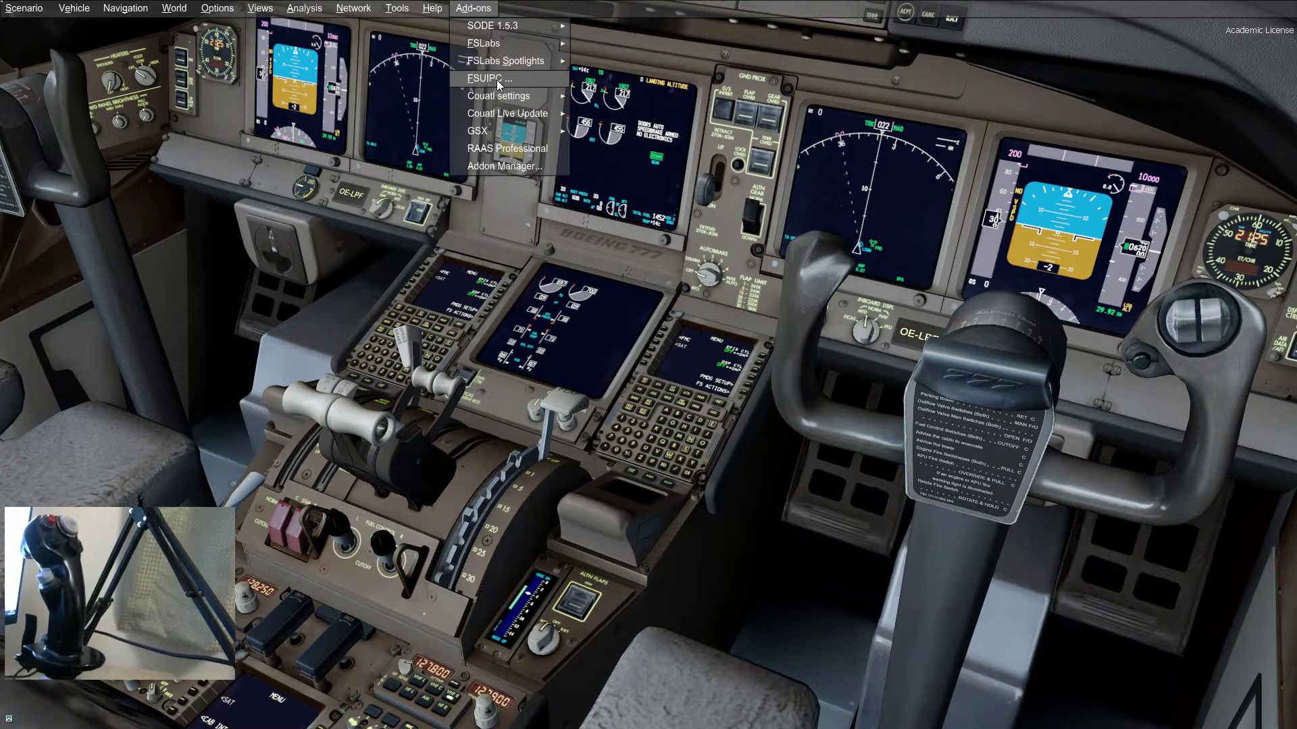
{"action": "left_click", "coordinate": [499, 78]}
{"action": "left_click", "coordinate": [595, 262]}
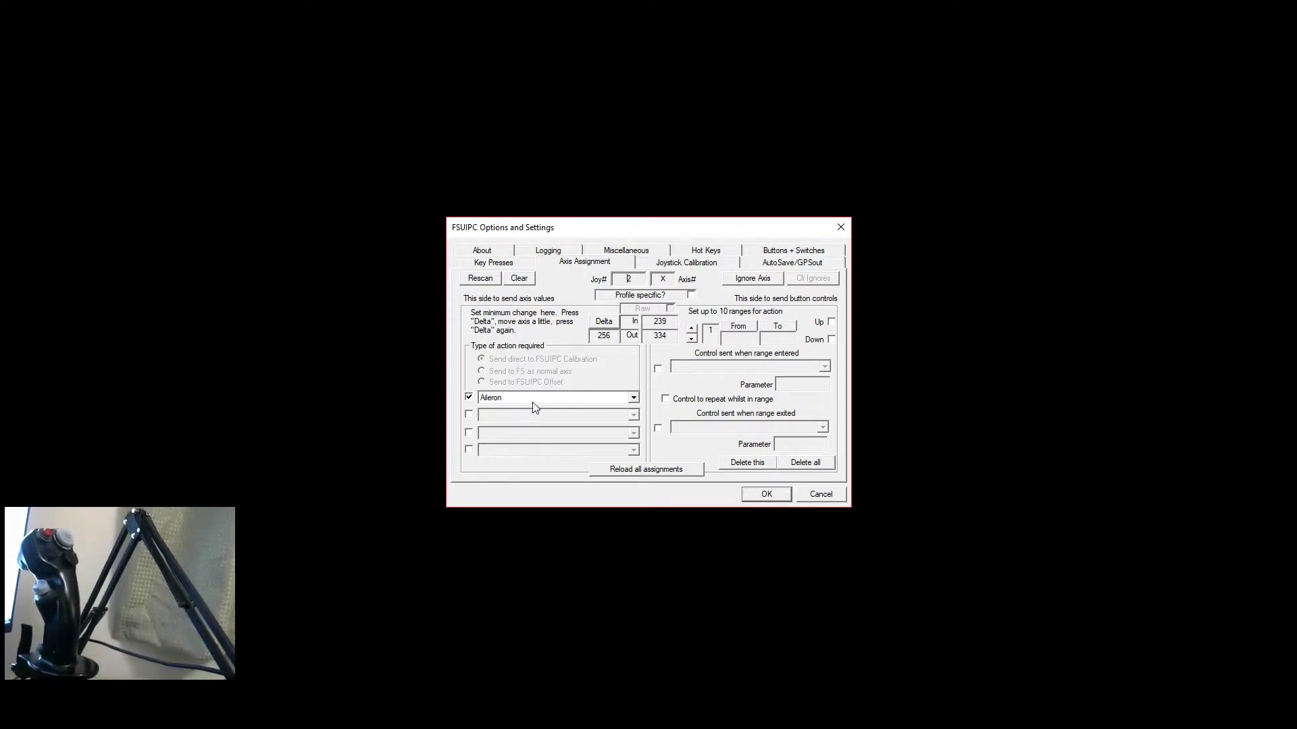
{"action": "left_click", "coordinate": [480, 280]}
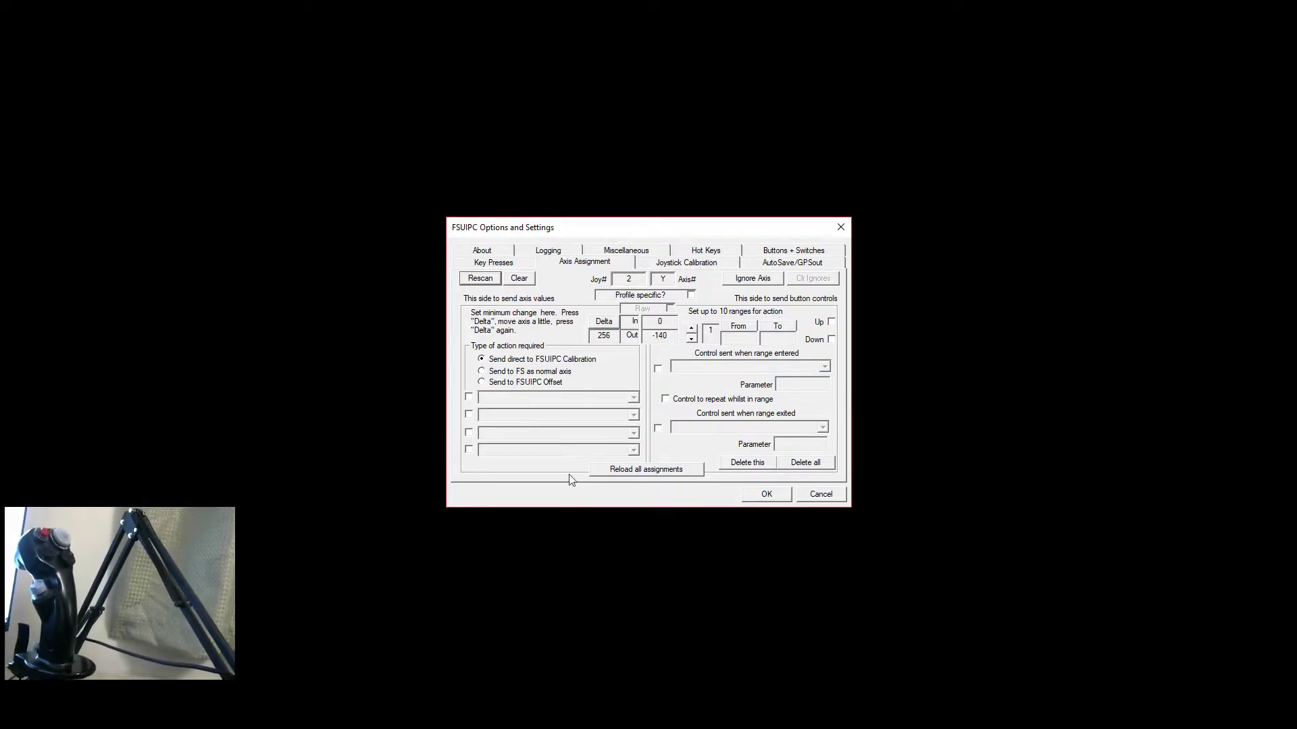
Assign Elevator to joystick 2 axis Y through direct FSUIPC calibration and accept the settings.
{"action": "left_click", "coordinate": [466, 399]}
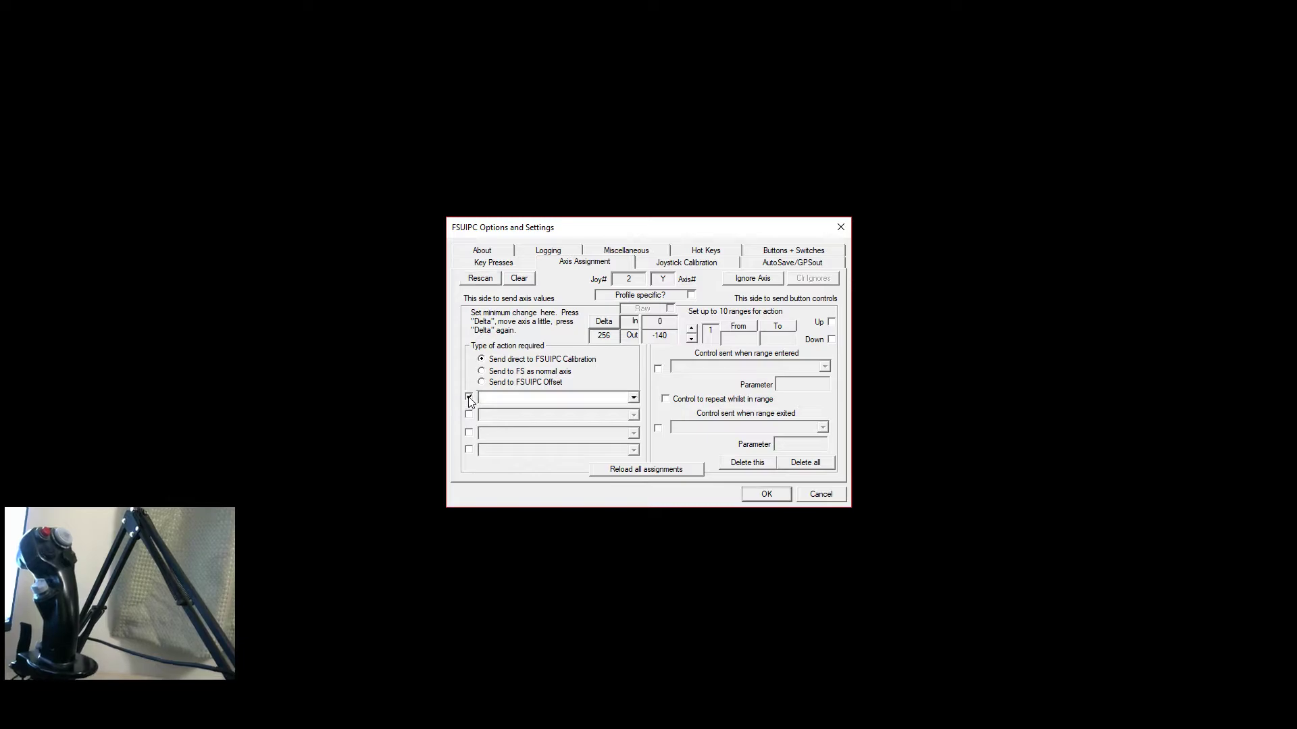
{"action": "left_click", "coordinate": [552, 398]}
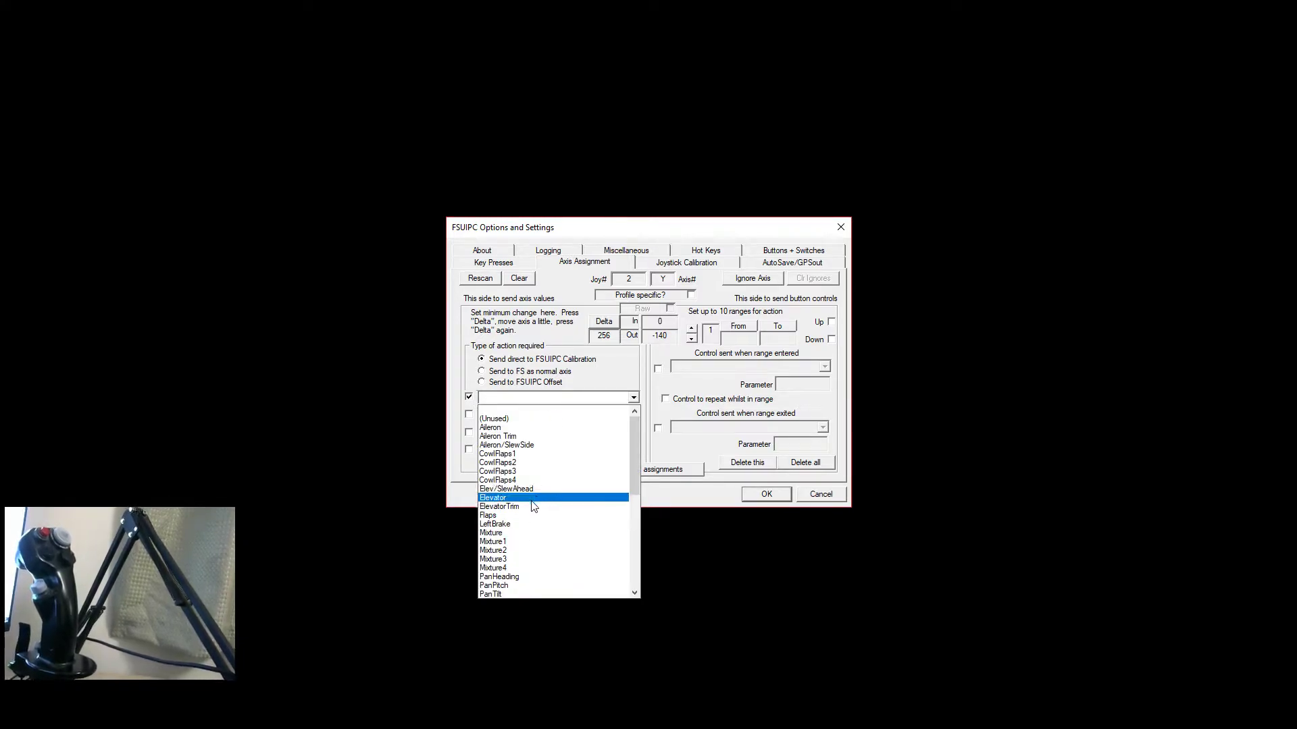
{"action": "left_click", "coordinate": [548, 489]}
{"action": "left_click", "coordinate": [785, 493]}
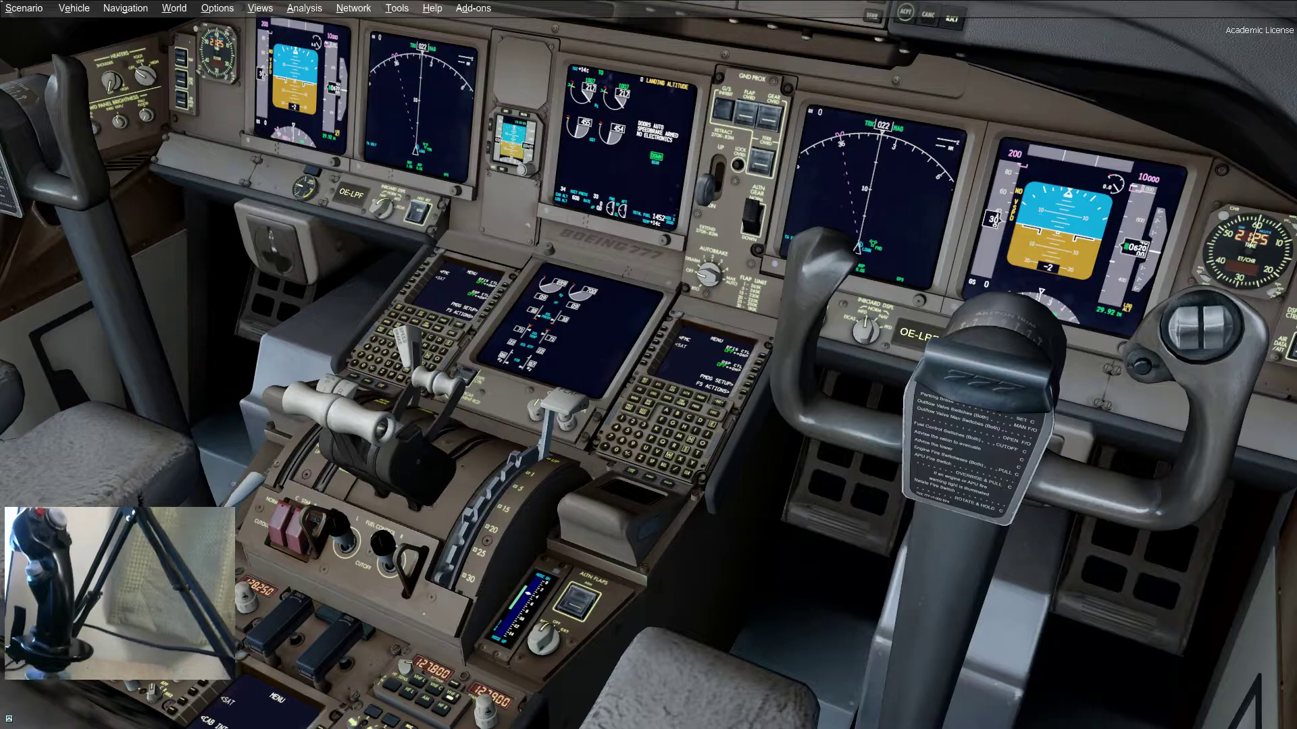
Reopen the FSUIPC axis assignments, rescan to review joystick 1's X and Z axes and joystick 0's S axis, and accept.
{"action": "left_click", "coordinate": [493, 10]}
{"action": "mouse_move", "coordinate": [481, 45]}
{"action": "left_click", "coordinate": [495, 79]}
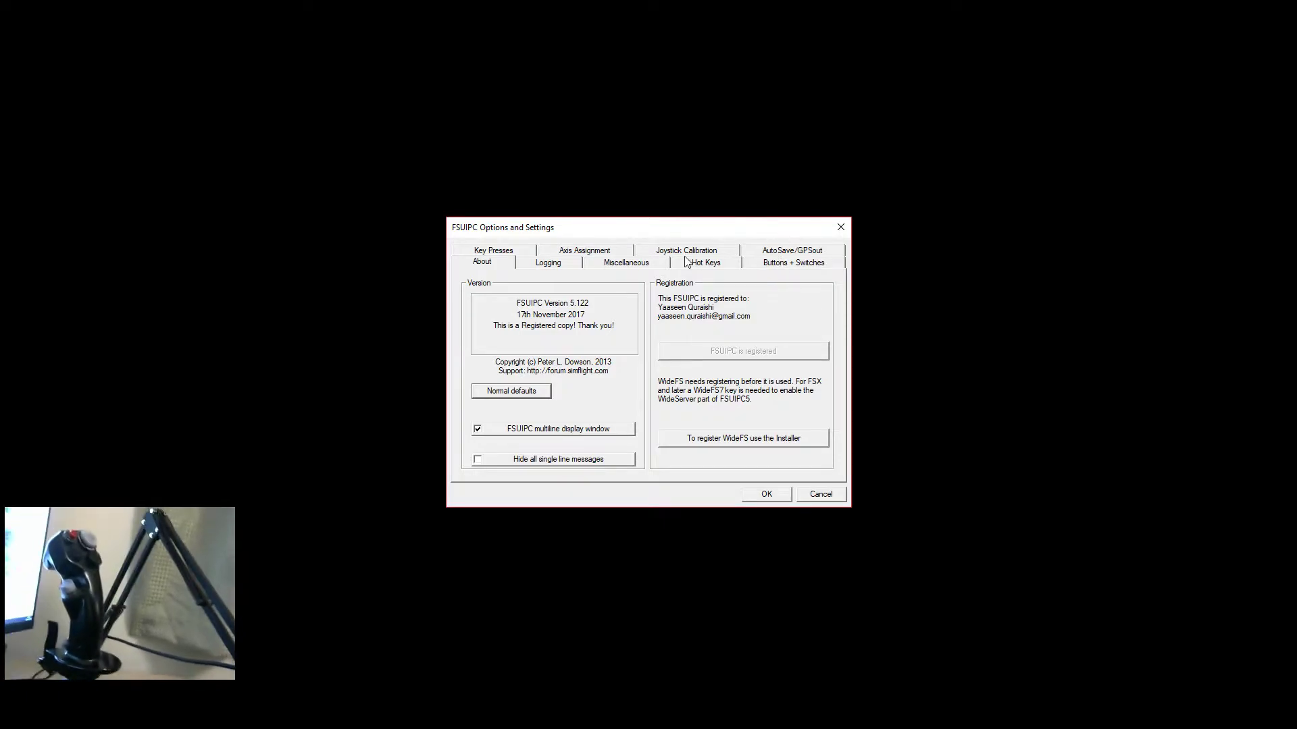
{"action": "left_click", "coordinate": [595, 251]}
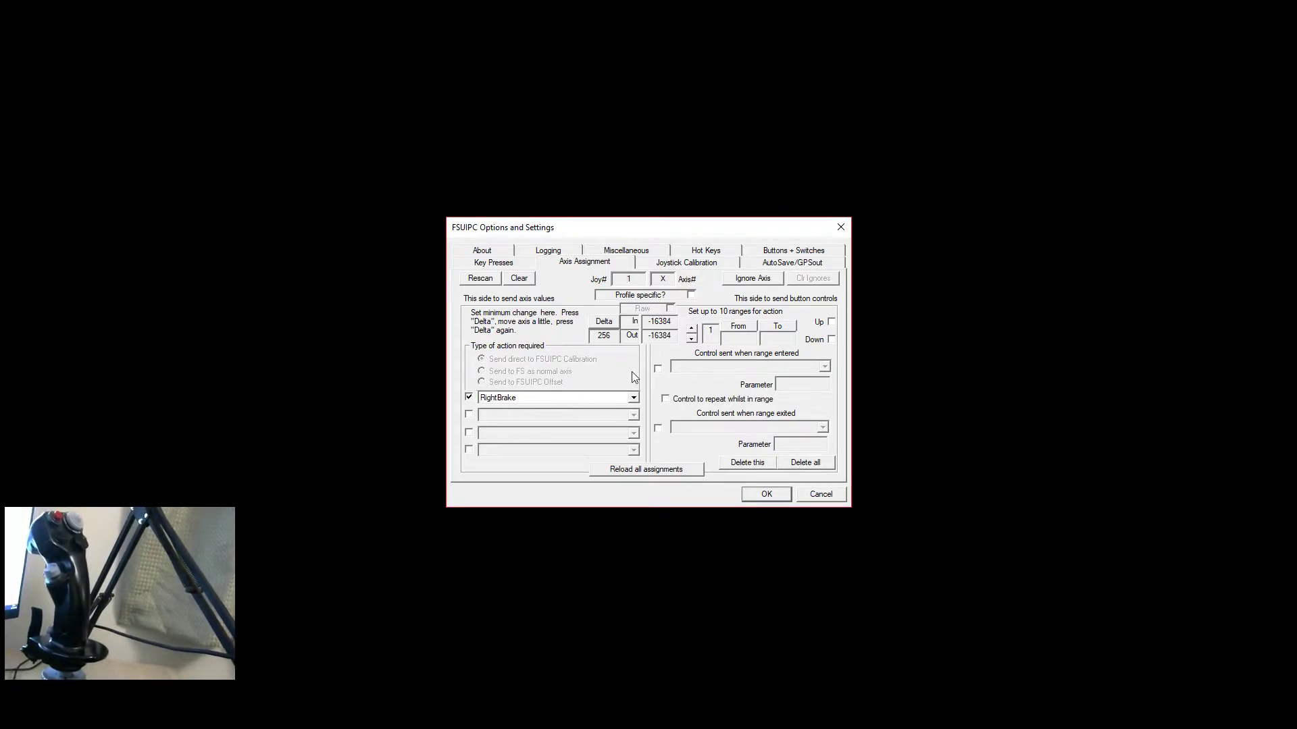
{"action": "left_click", "coordinate": [476, 283]}
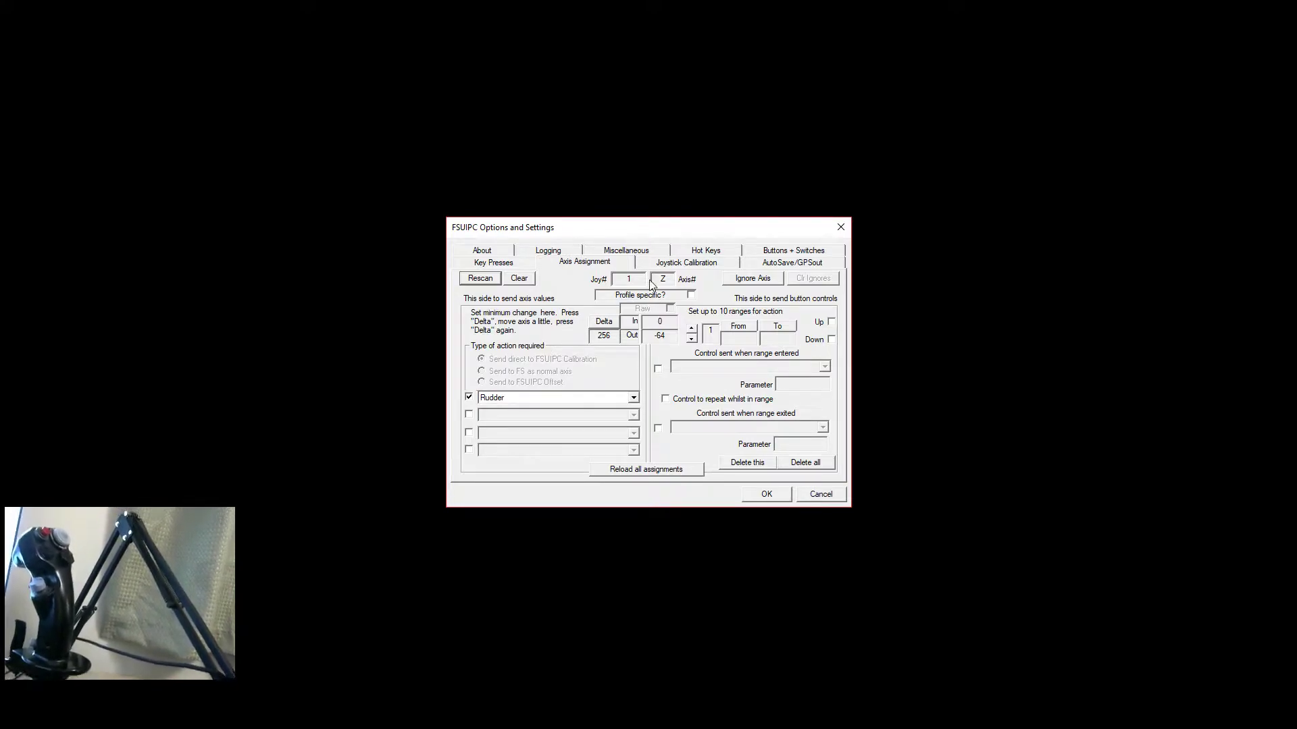
{"action": "left_click", "coordinate": [494, 279]}
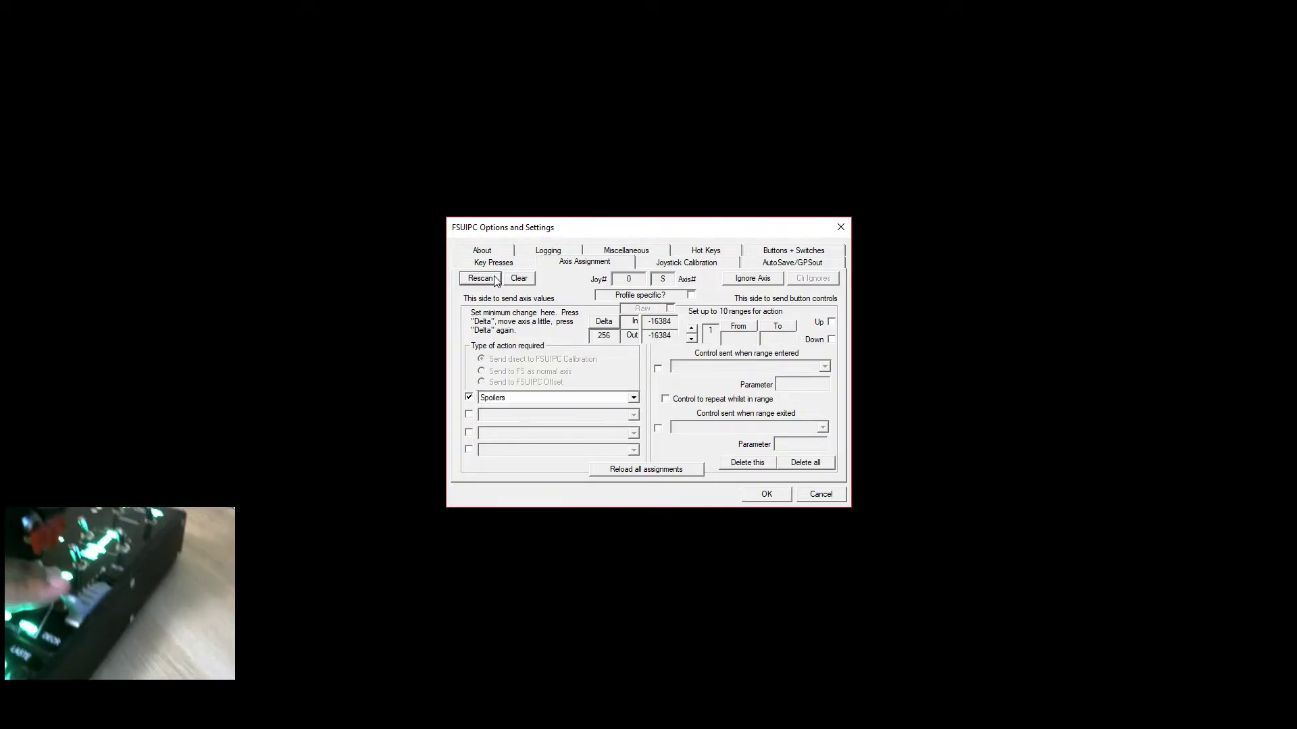
{"action": "key", "text": "Return"}
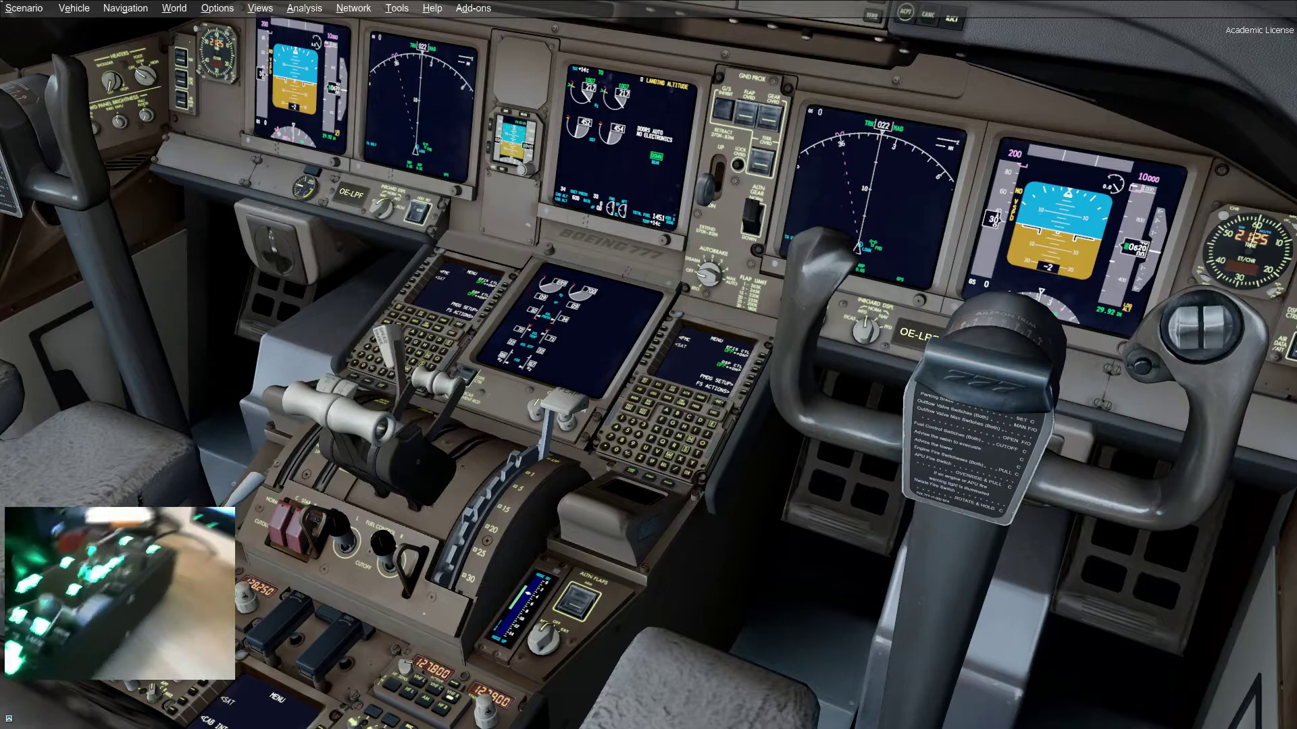
Reopen FSUIPC, check the assignments of joystick 0's S axis and its button 25, and cancel the dialog.
{"action": "left_click", "coordinate": [473, 8]}
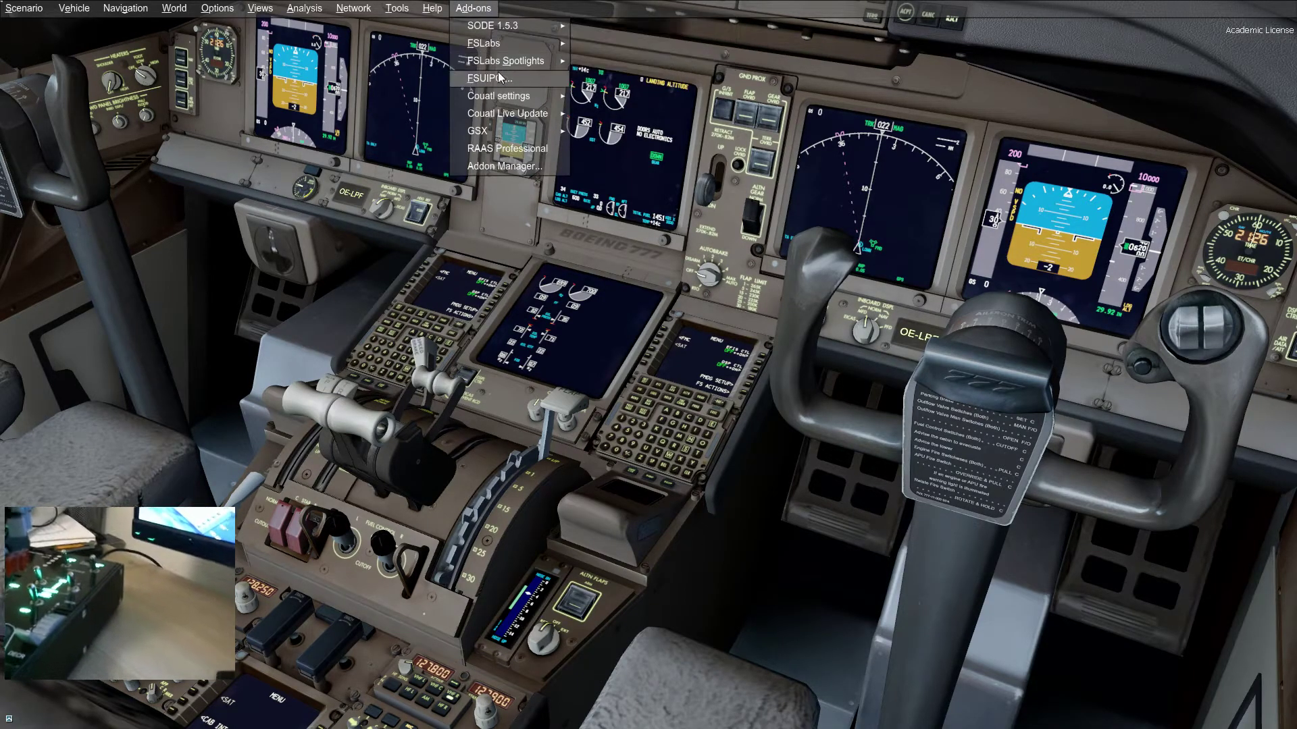
{"action": "left_click", "coordinate": [500, 83]}
{"action": "left_click", "coordinate": [599, 252]}
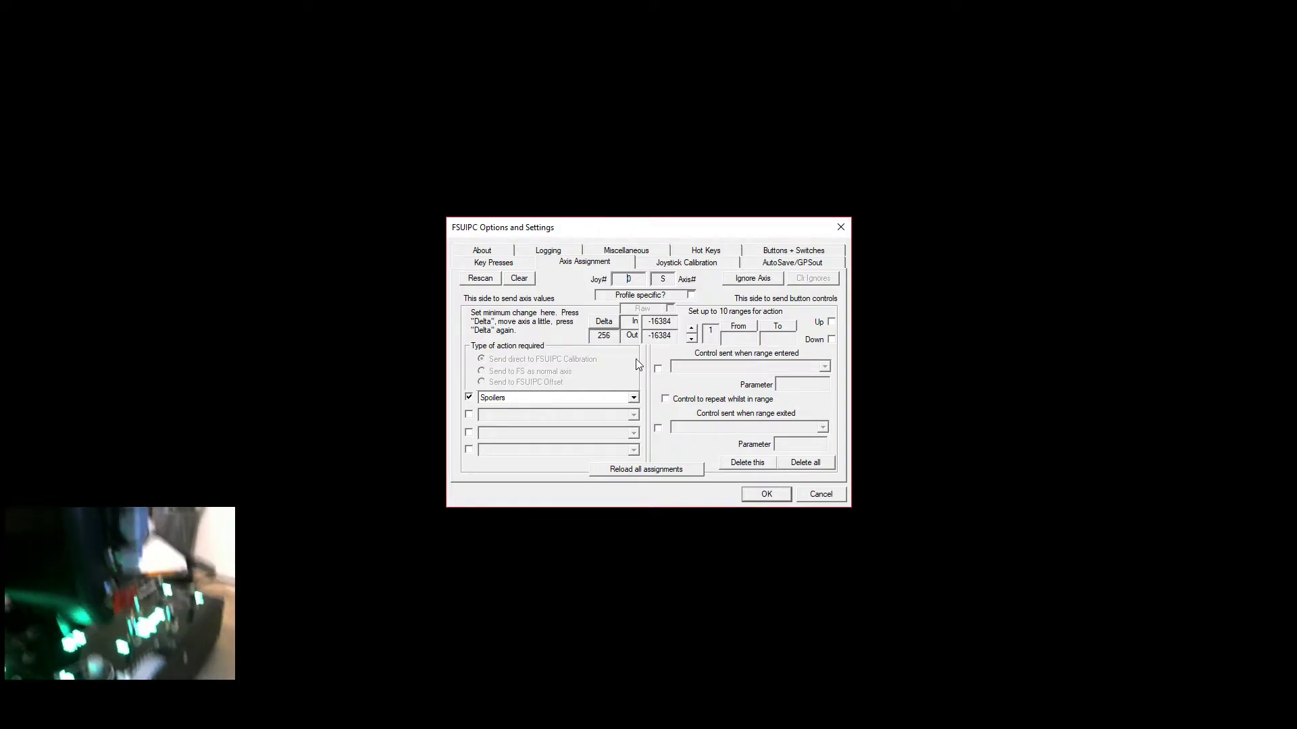
{"action": "left_click", "coordinate": [474, 278]}
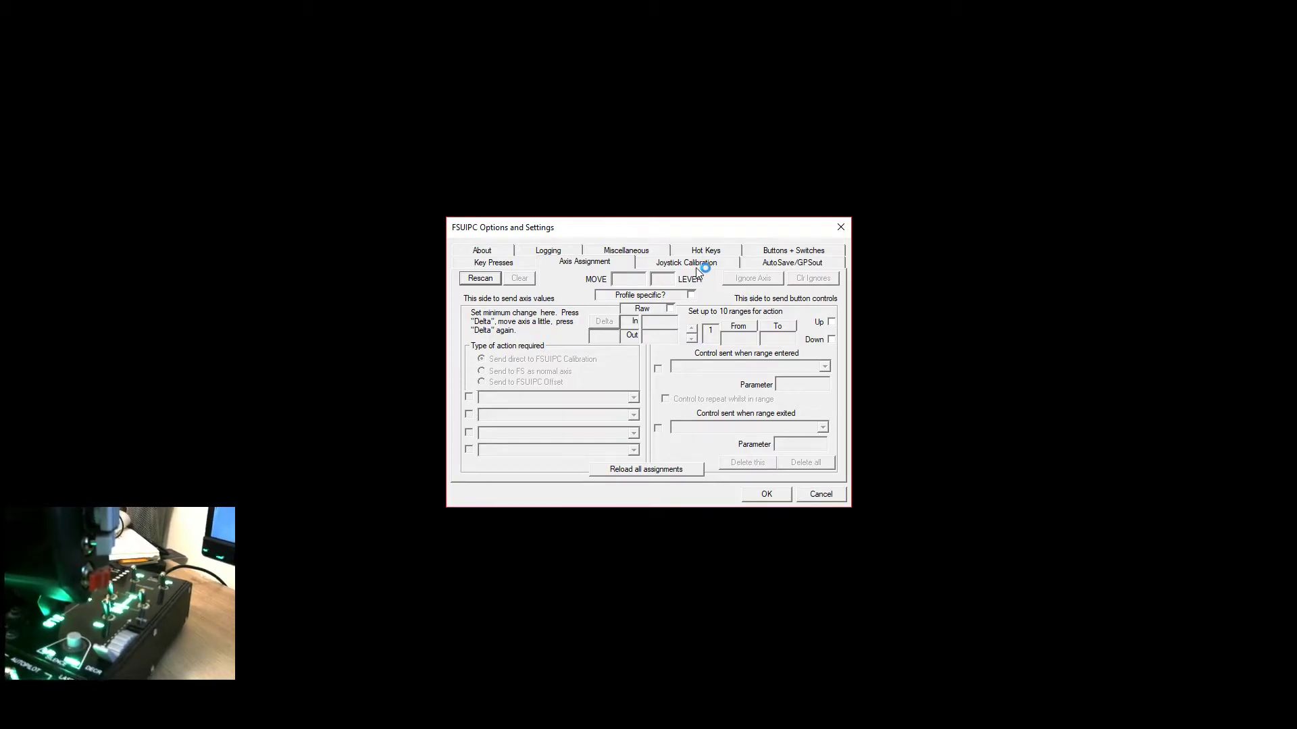
{"action": "left_click", "coordinate": [804, 252]}
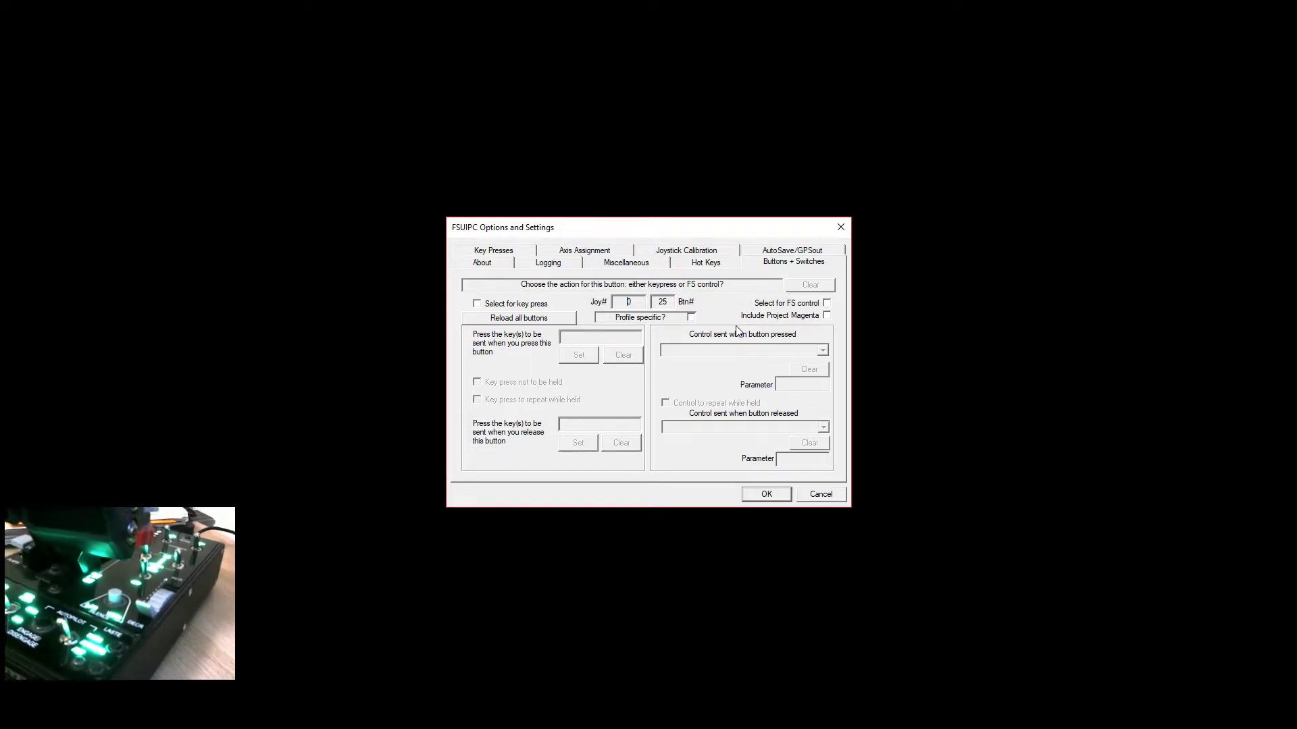
{"action": "left_click", "coordinate": [832, 491]}
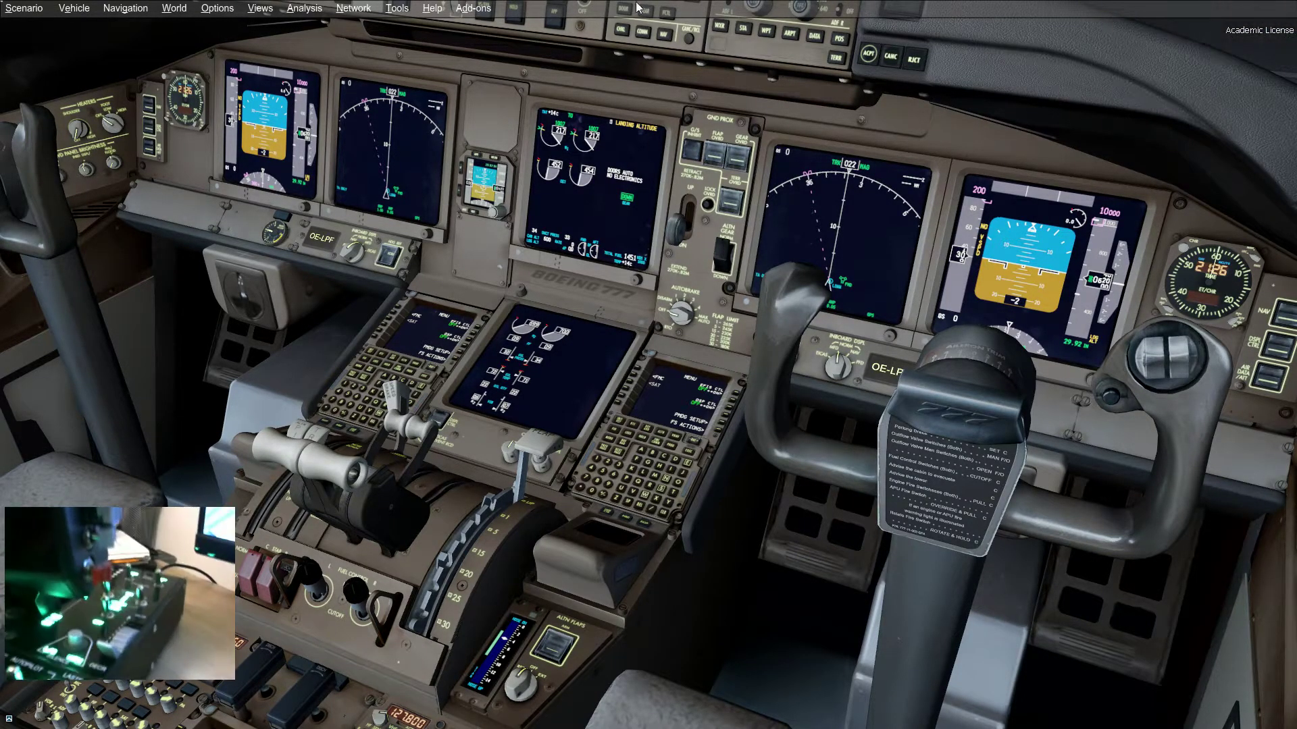
Reopen the FSUIPC button and switch assignments and enable an FS control for joystick 0 button 25.
{"action": "left_click", "coordinate": [472, 8]}
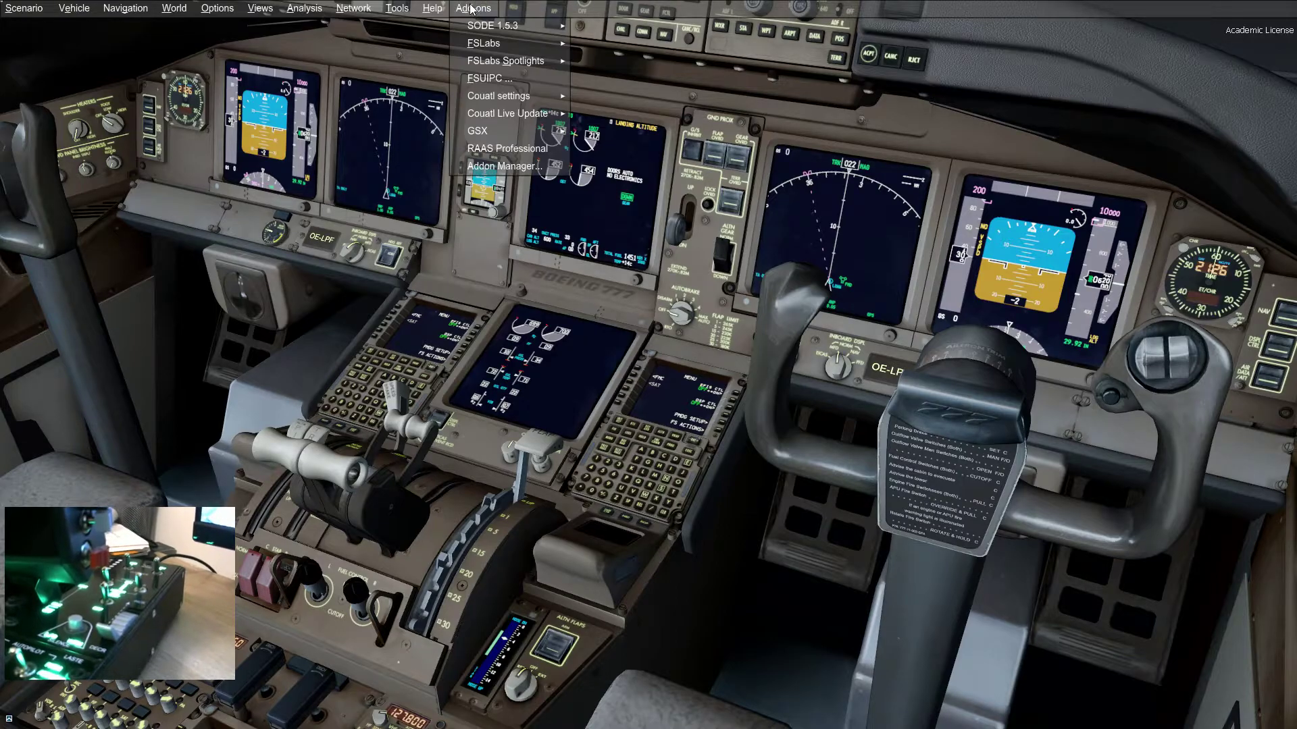
{"action": "left_click", "coordinate": [492, 79]}
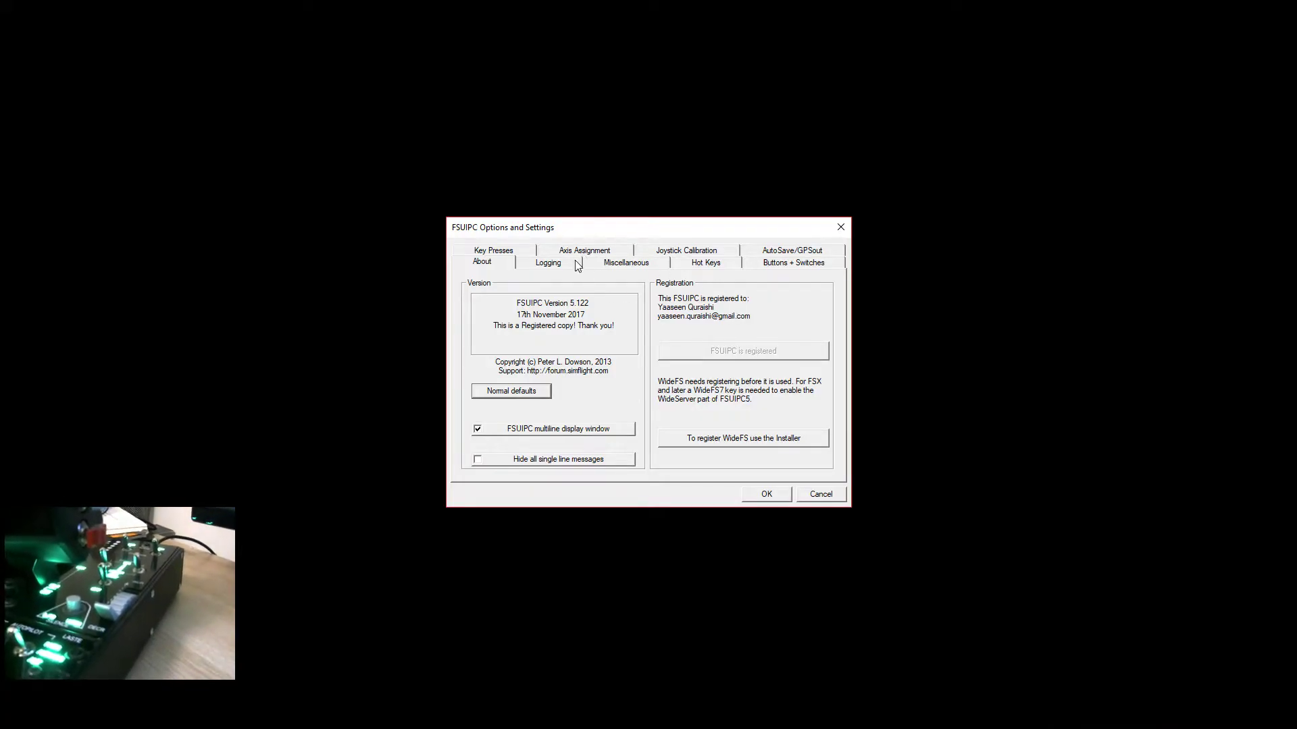
{"action": "left_click", "coordinate": [787, 268]}
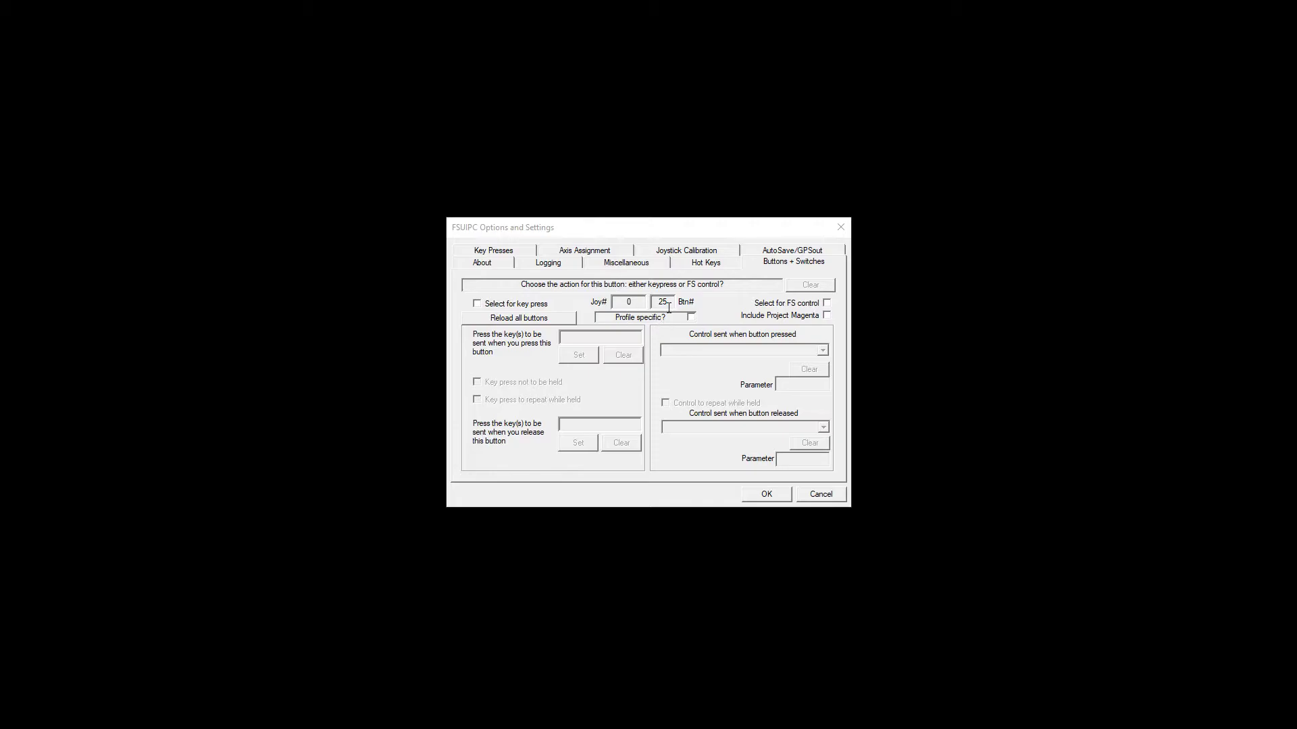
{"action": "left_click", "coordinate": [828, 304]}
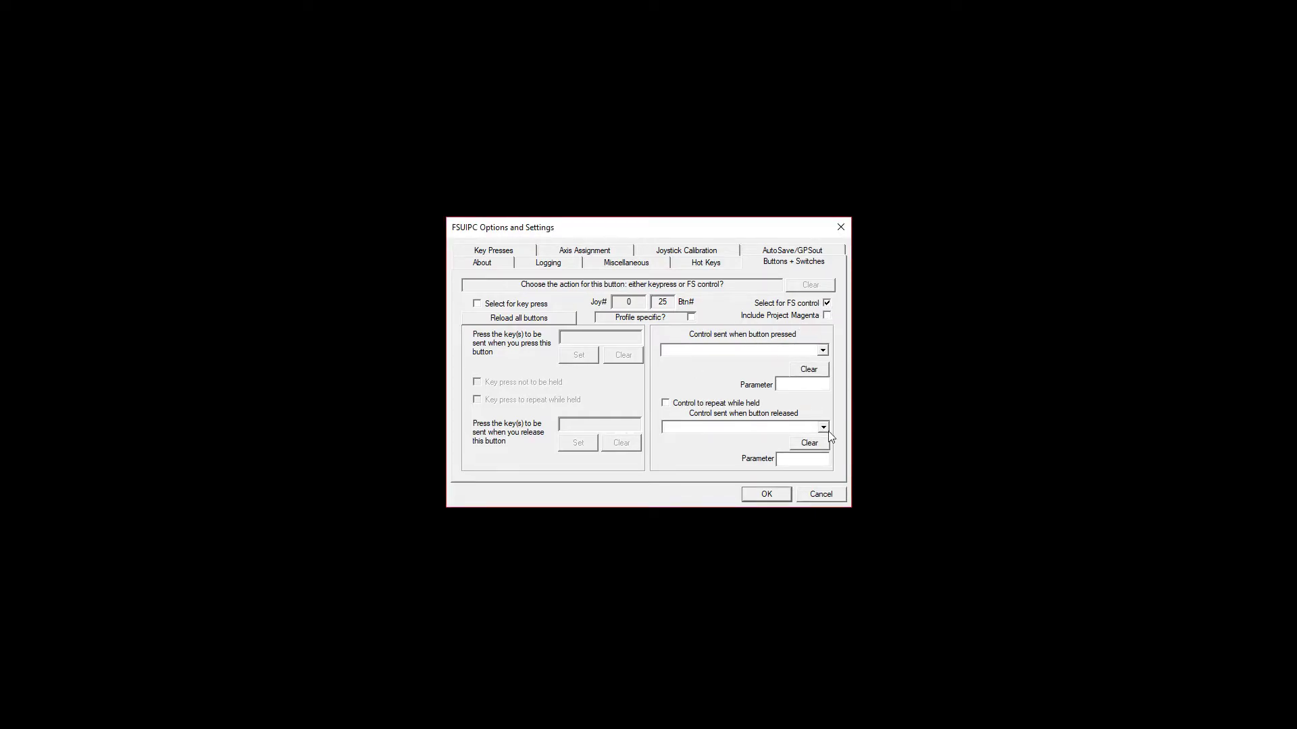
Set Gear Toggle as the control sent when button 25 is pressed and accept the settings.
{"action": "left_click", "coordinate": [766, 352]}
{"action": "scroll", "coordinate": [743, 432], "scroll_direction": "down", "scroll_amount": 5}
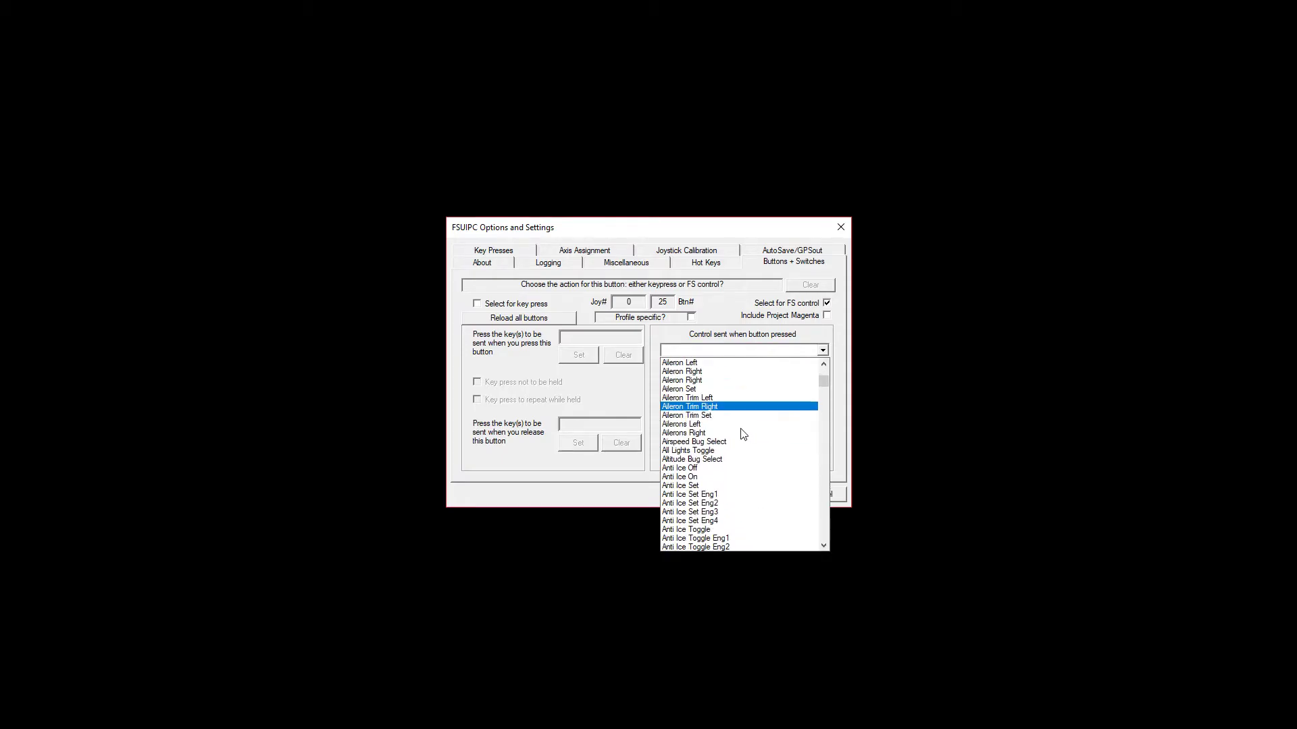
{"action": "scroll", "coordinate": [739, 425], "scroll_direction": "down", "scroll_amount": 17}
{"action": "type", "text": "gear"}
{"action": "scroll", "coordinate": [738, 427], "scroll_direction": "down", "scroll_amount": 2}
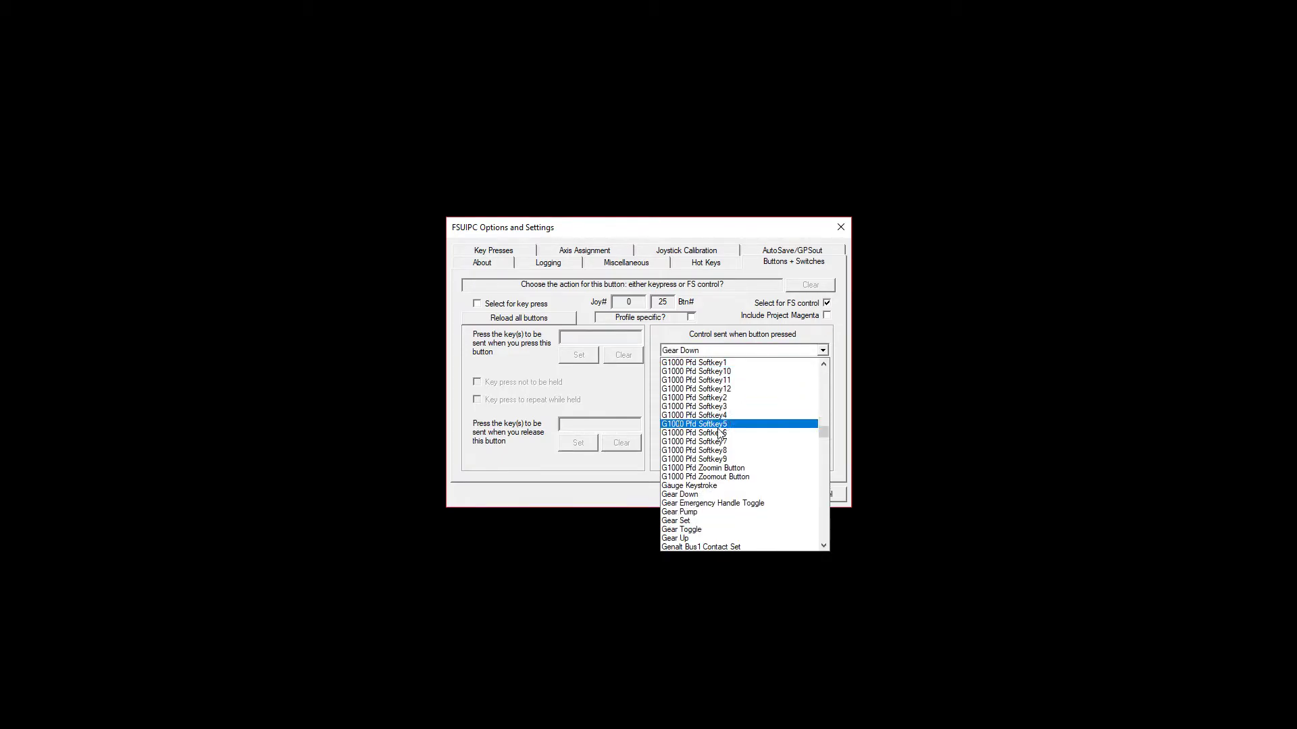
{"action": "left_click", "coordinate": [709, 530]}
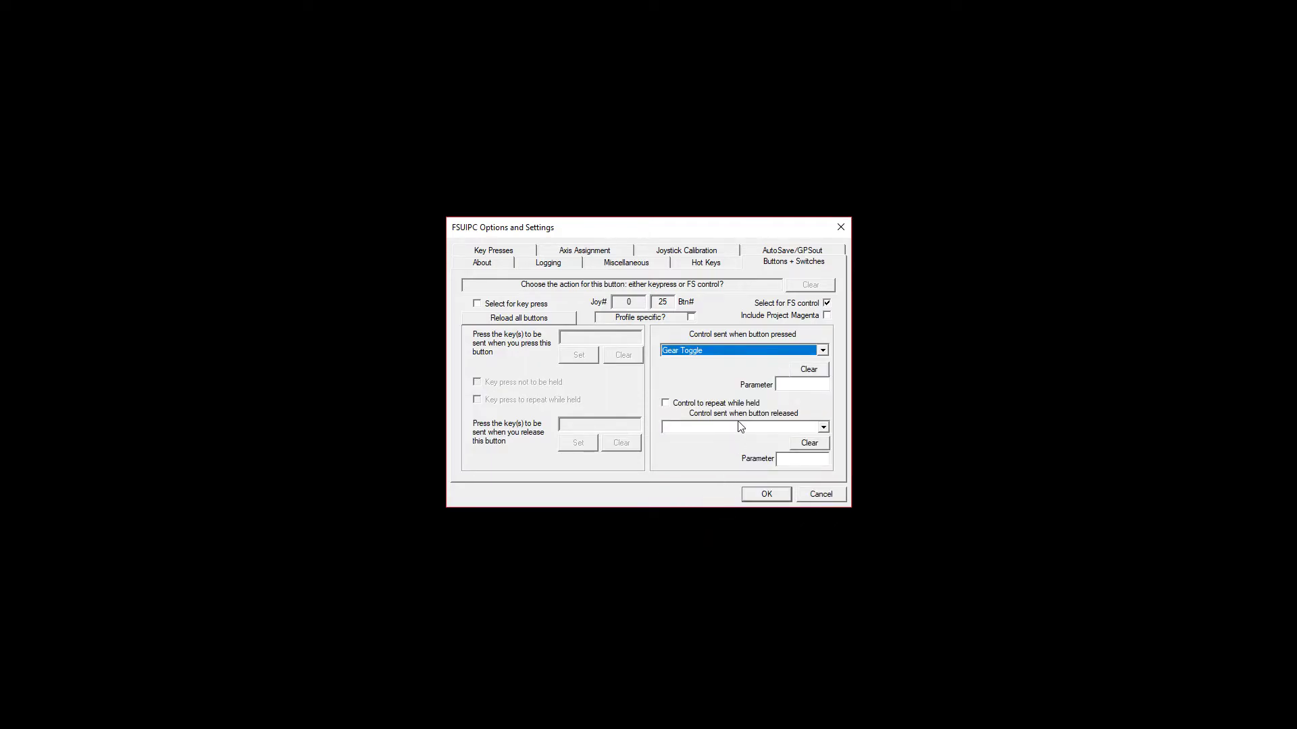
{"action": "left_click", "coordinate": [762, 495]}
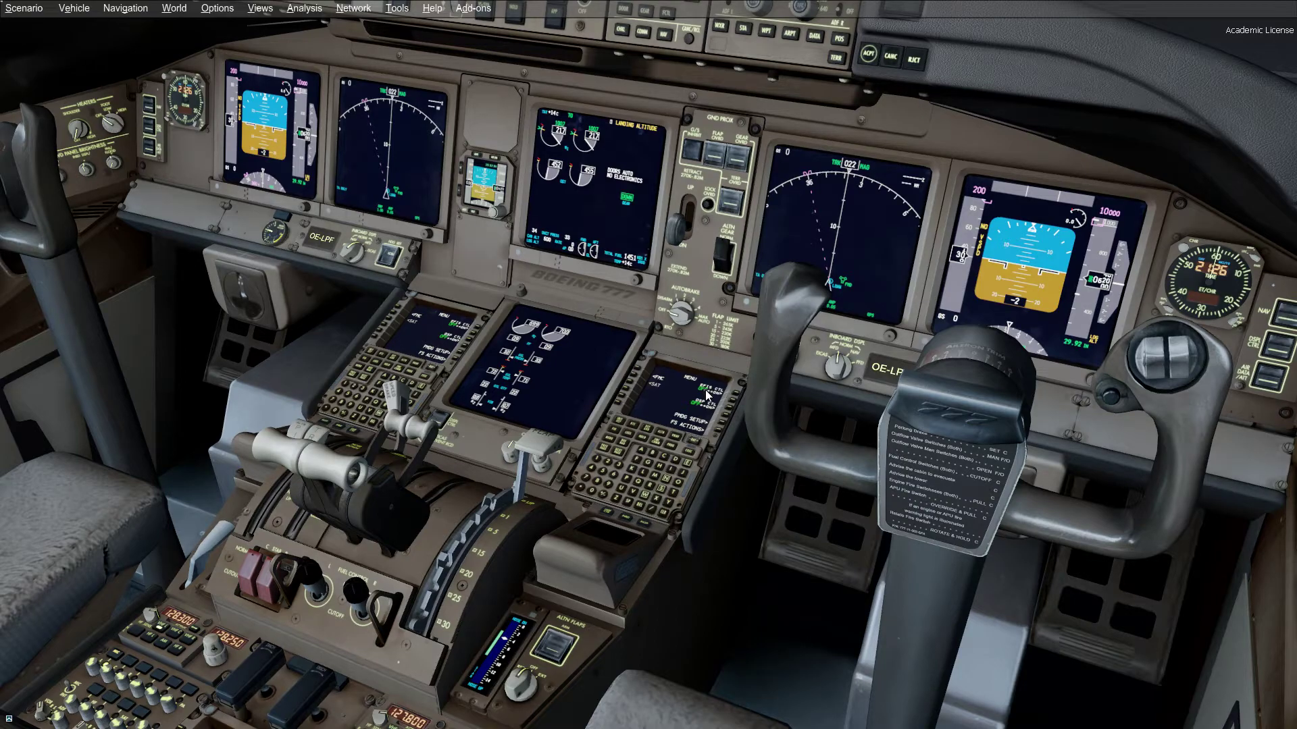
{"action": "scroll", "coordinate": [722, 201], "scroll_direction": "up", "scroll_amount": 1}
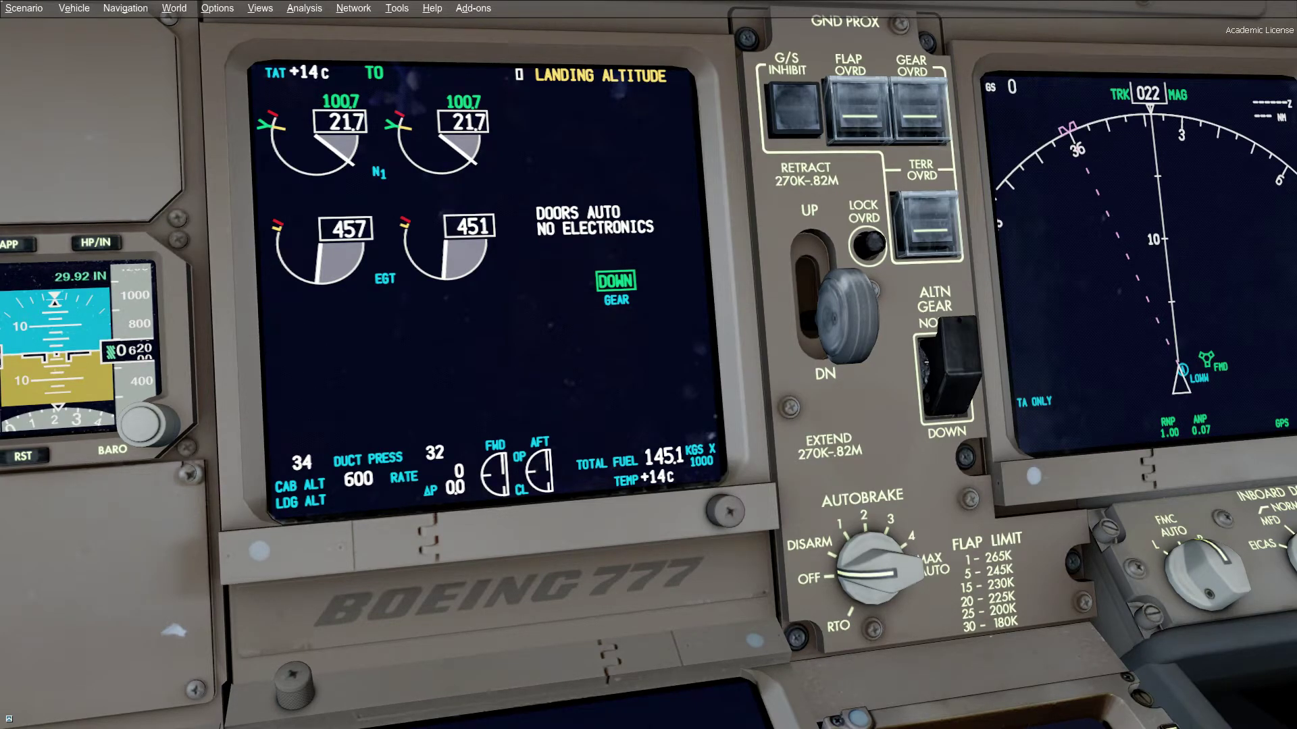
Reopen the FSUIPC button assignments, review joystick 0 button 7's control, keep Auto Throttle To Ga selected, and accept.
{"action": "left_click", "coordinate": [473, 9]}
{"action": "mouse_move", "coordinate": [501, 47]}
{"action": "left_click", "coordinate": [502, 77]}
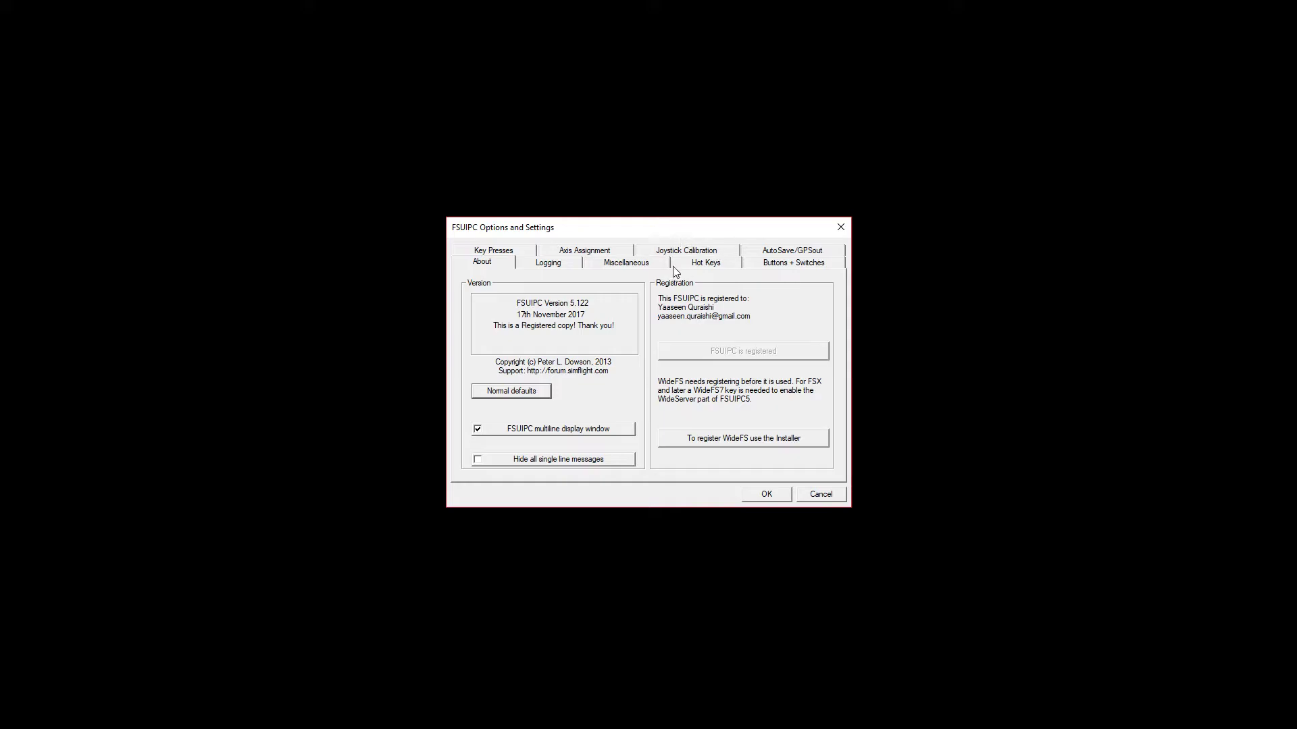
{"action": "left_click", "coordinate": [788, 264]}
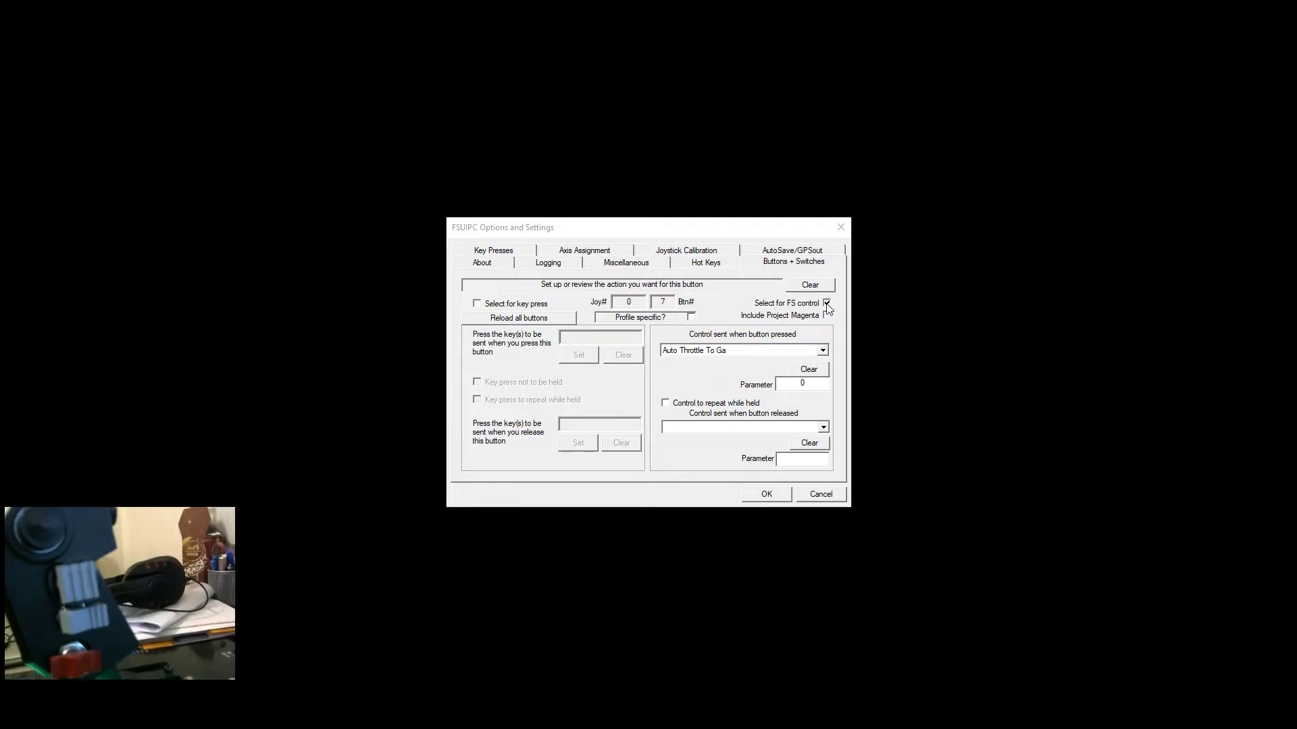
{"action": "left_click", "coordinate": [828, 352]}
{"action": "left_click", "coordinate": [827, 352]}
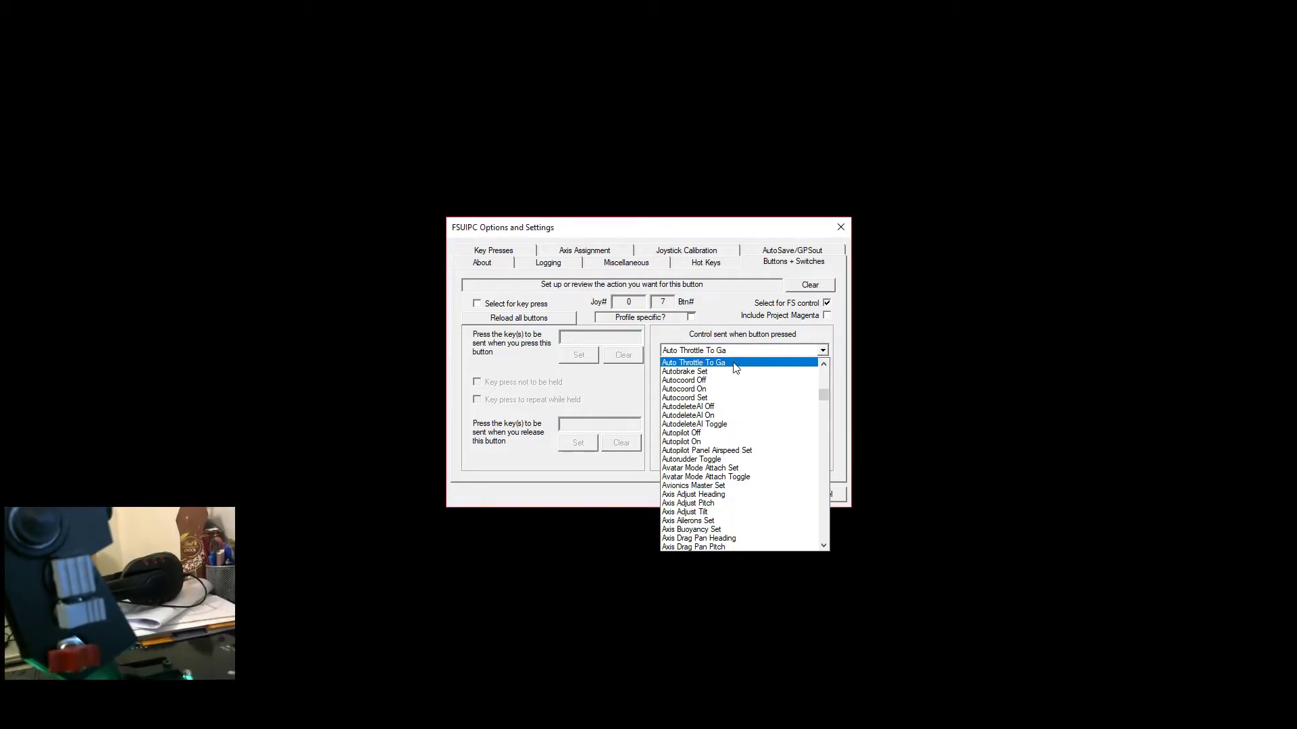
{"action": "left_click", "coordinate": [824, 352]}
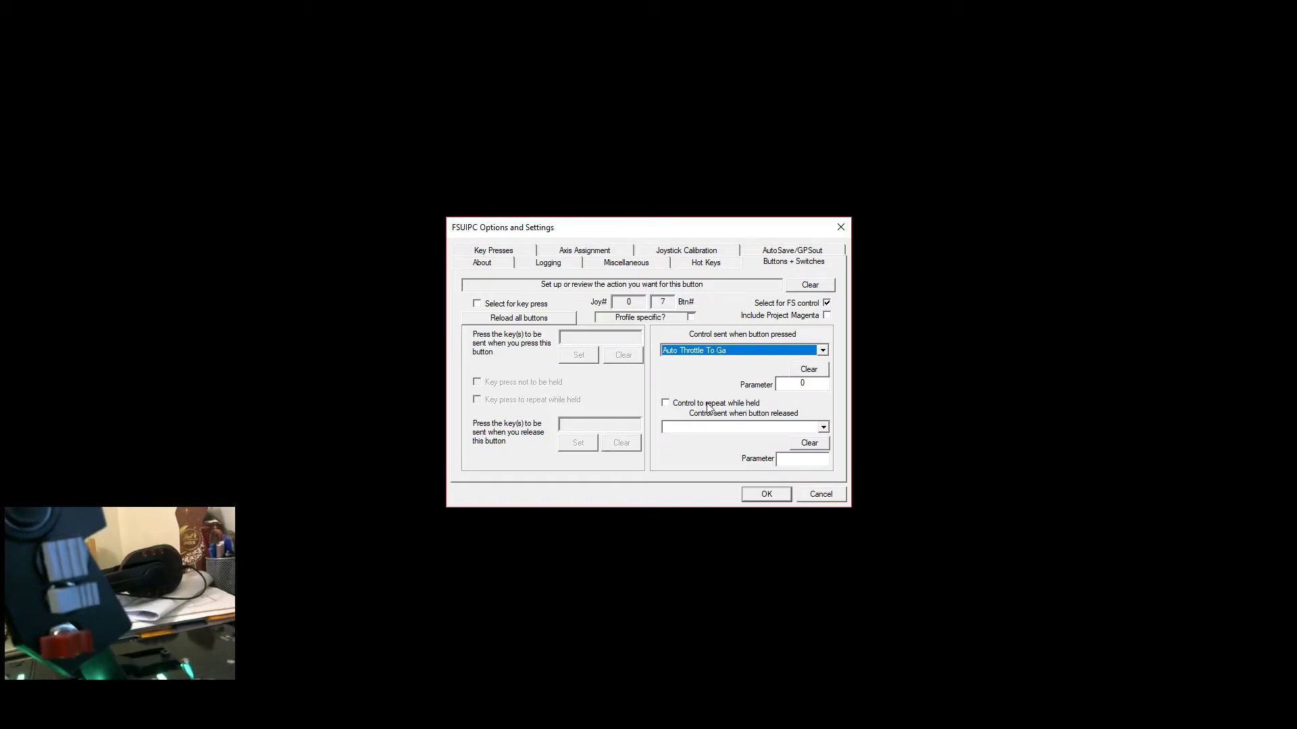
{"action": "left_click", "coordinate": [787, 498]}
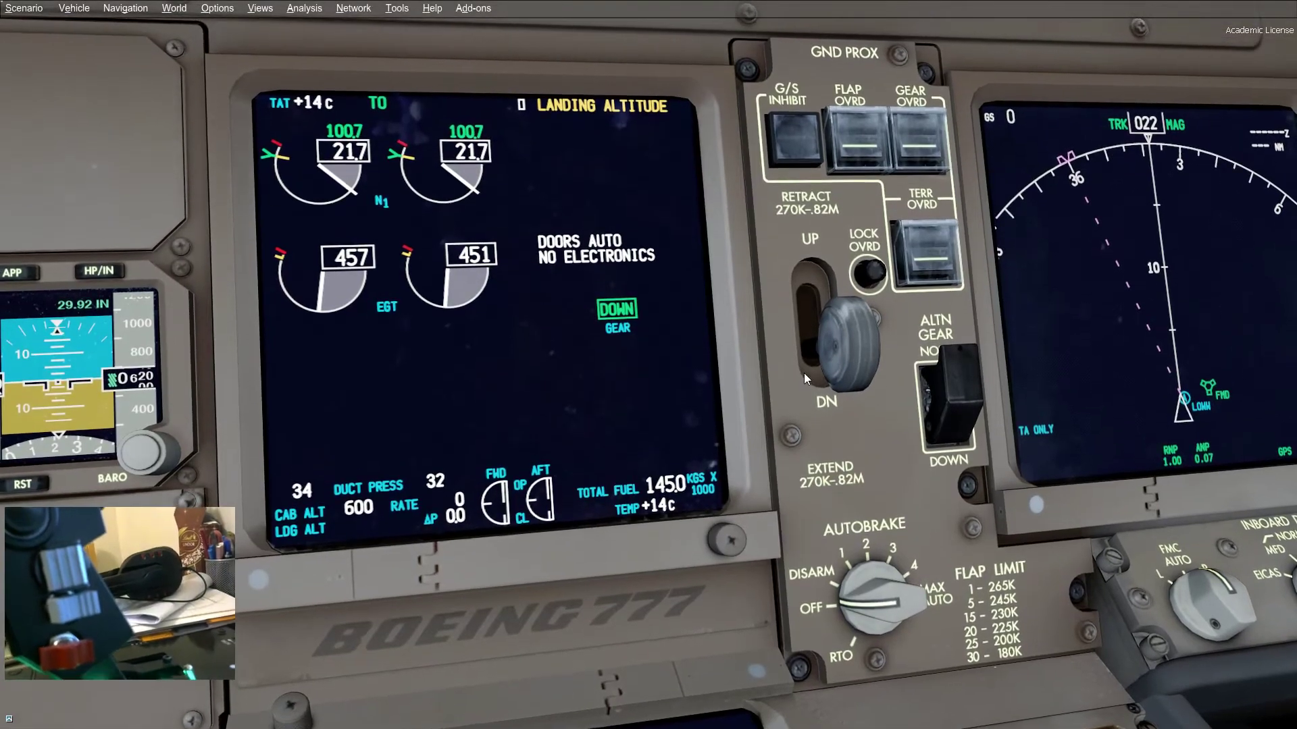
Reopen the FSUIPC axis assignments, ready to detect a moved lever.
{"action": "key", "text": "a"}
{"action": "left_click_drag", "start_coordinate": [804, 373], "coordinate": [729, 258]}
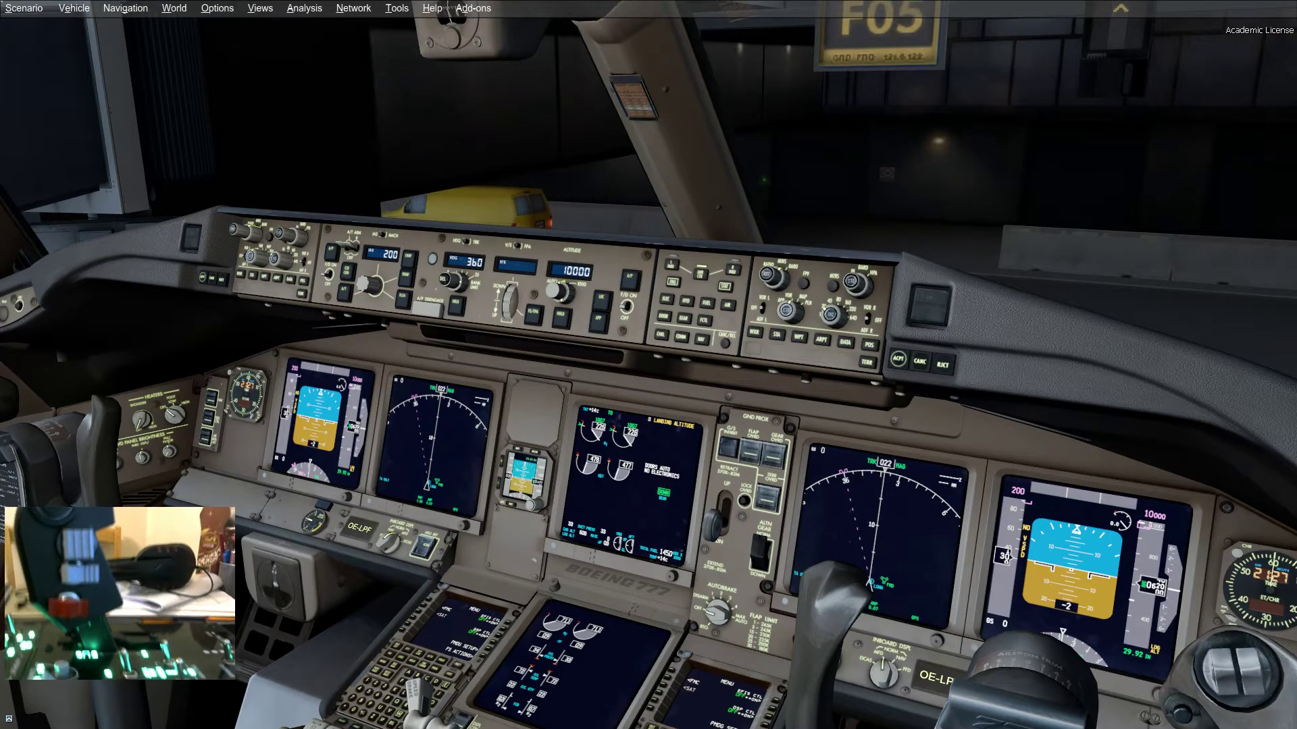
{"action": "left_click_drag", "start_coordinate": [428, 119], "coordinate": [710, 124]}
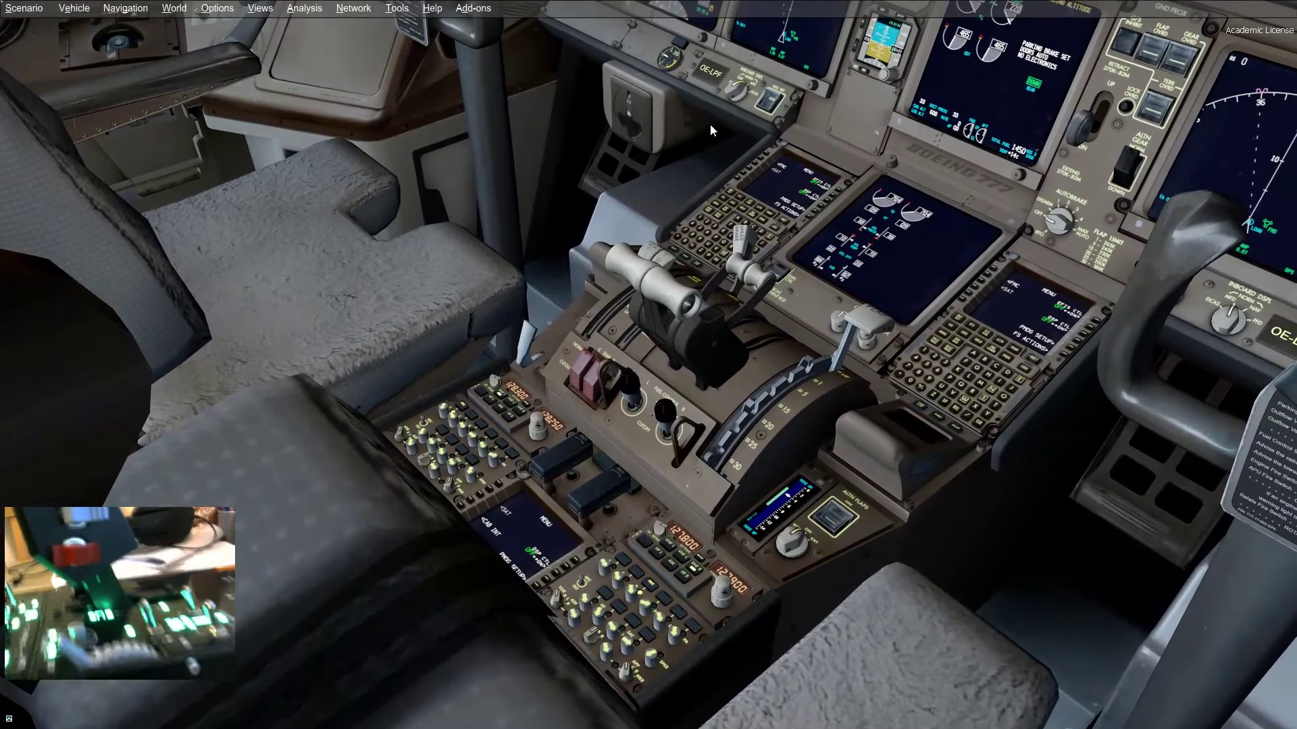
{"action": "scroll", "coordinate": [711, 124], "scroll_direction": "up", "scroll_amount": 5}
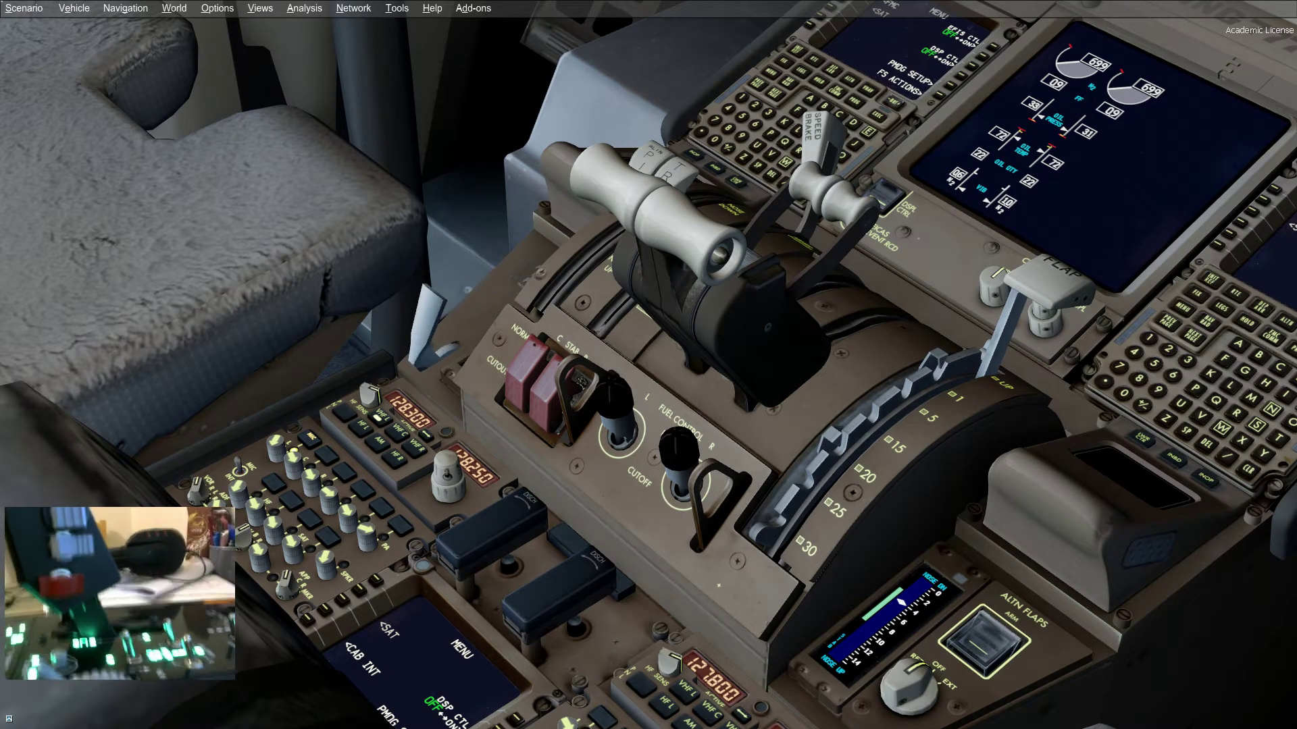
{"action": "left_click", "coordinate": [473, 8]}
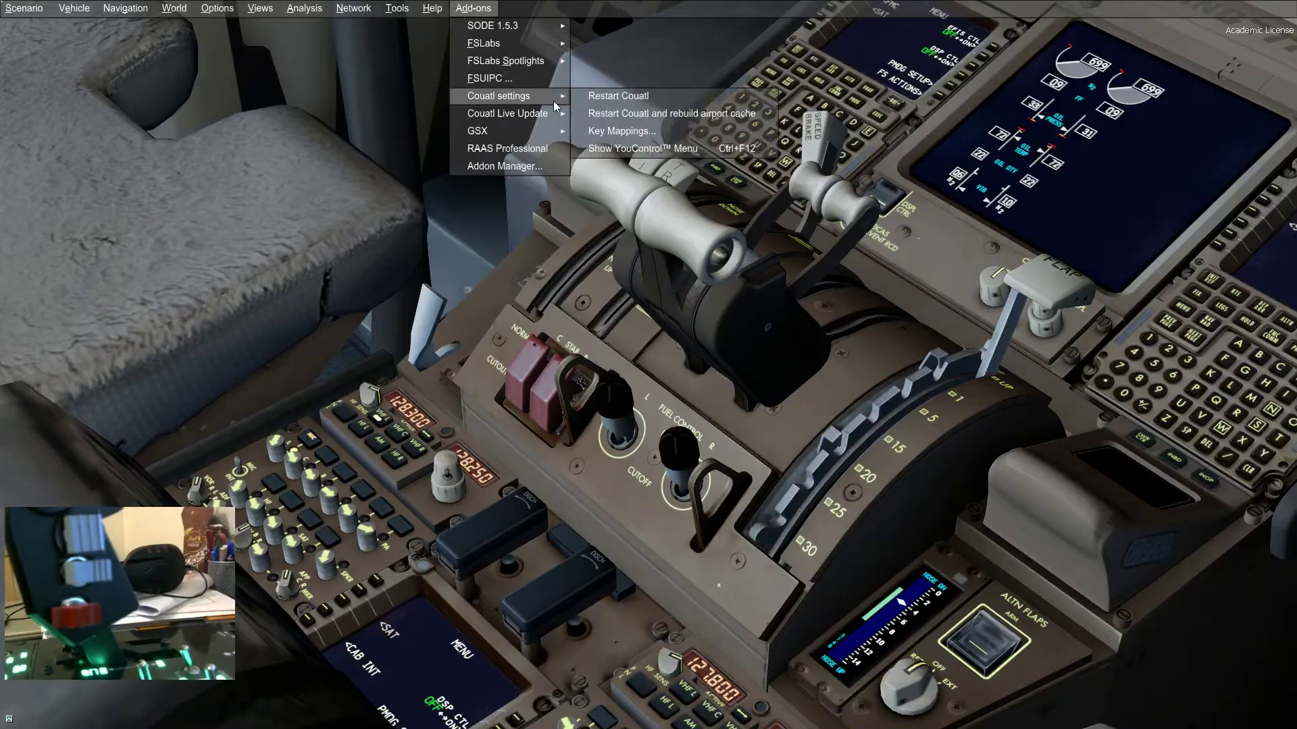
{"action": "left_click", "coordinate": [532, 83]}
{"action": "left_click", "coordinate": [599, 252]}
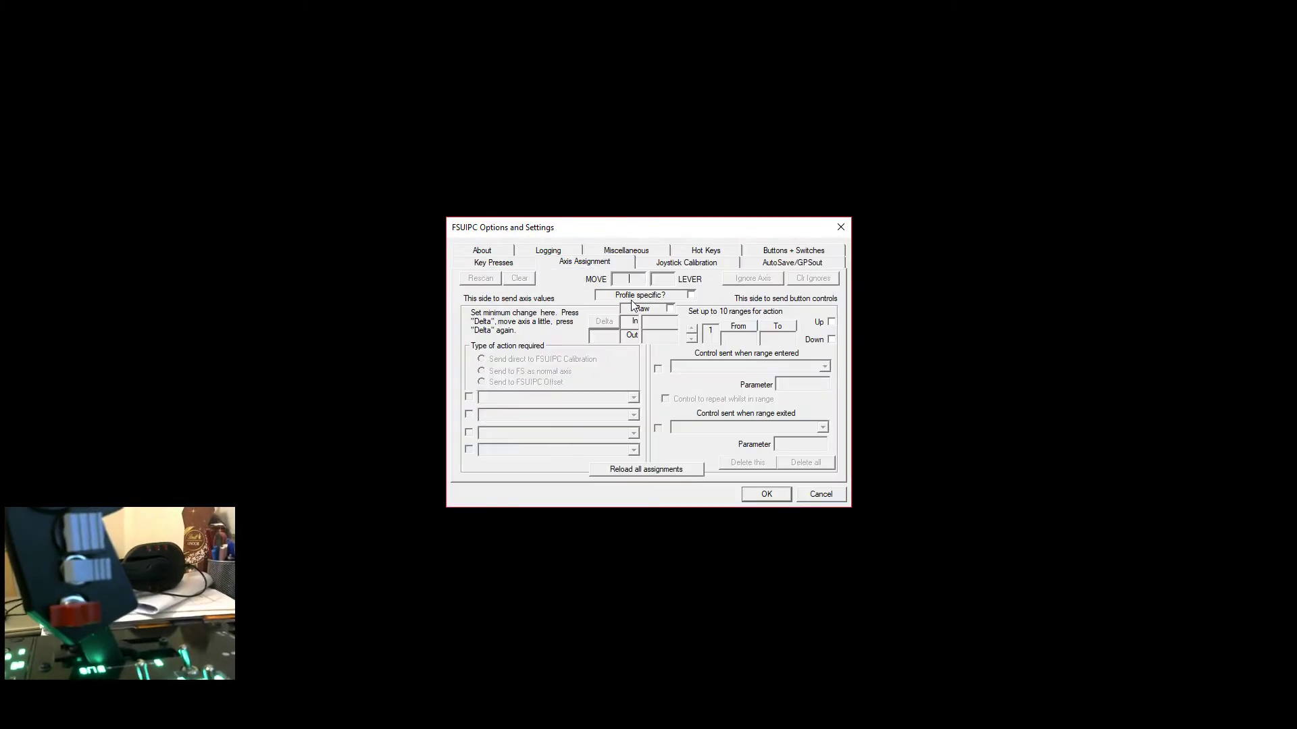